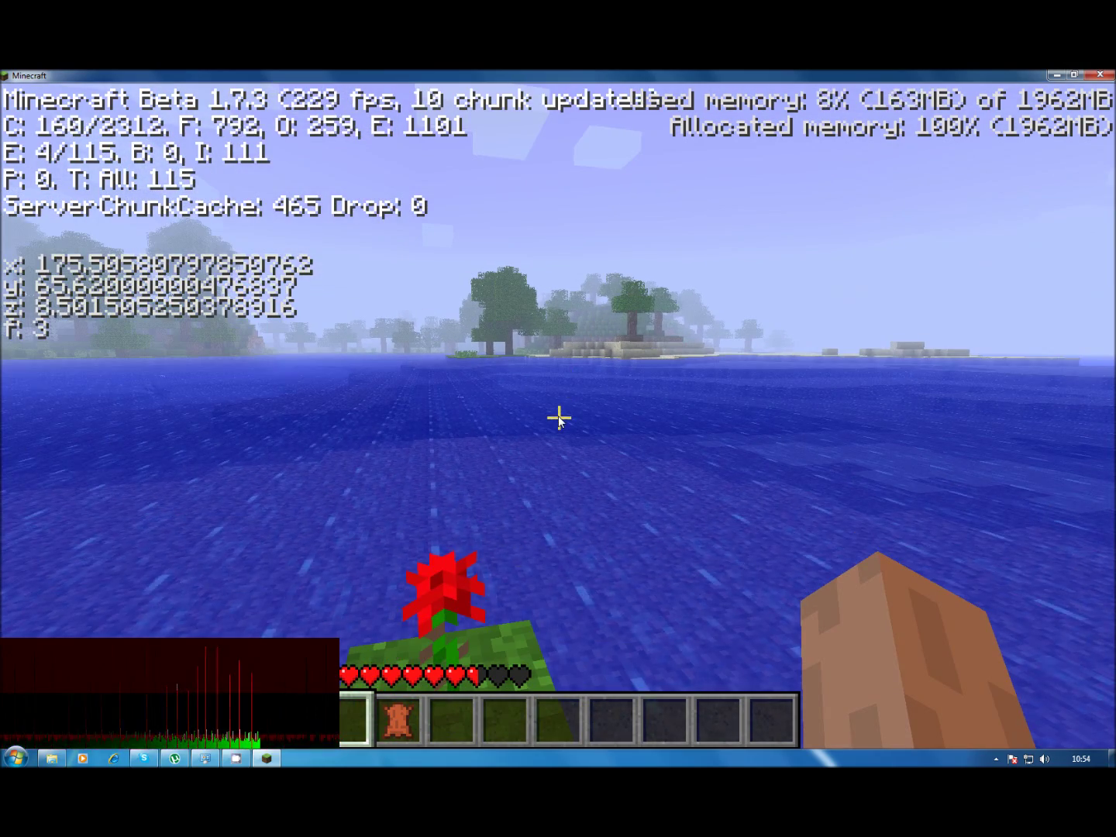
# Save and quit the world to the title screen, then minimize Minecraft.
pyautogui.press('Escape')
pyautogui.click(595, 569)
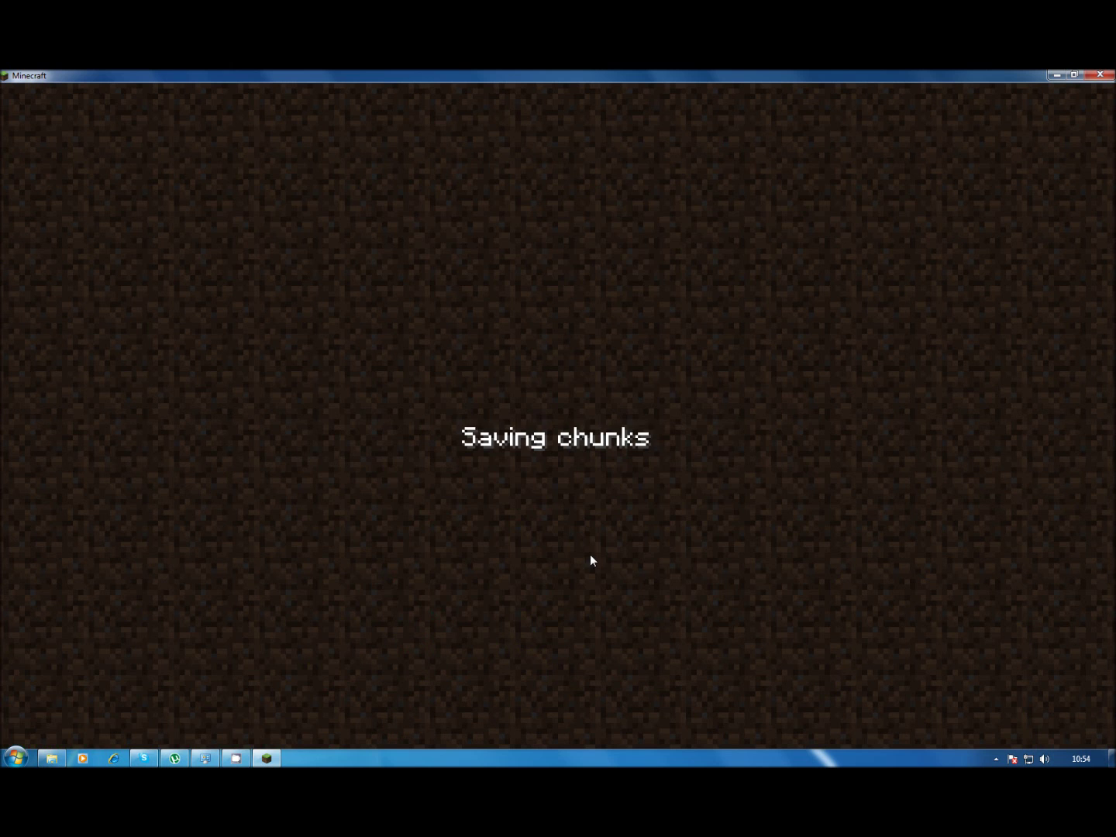
pyautogui.click(1059, 74)
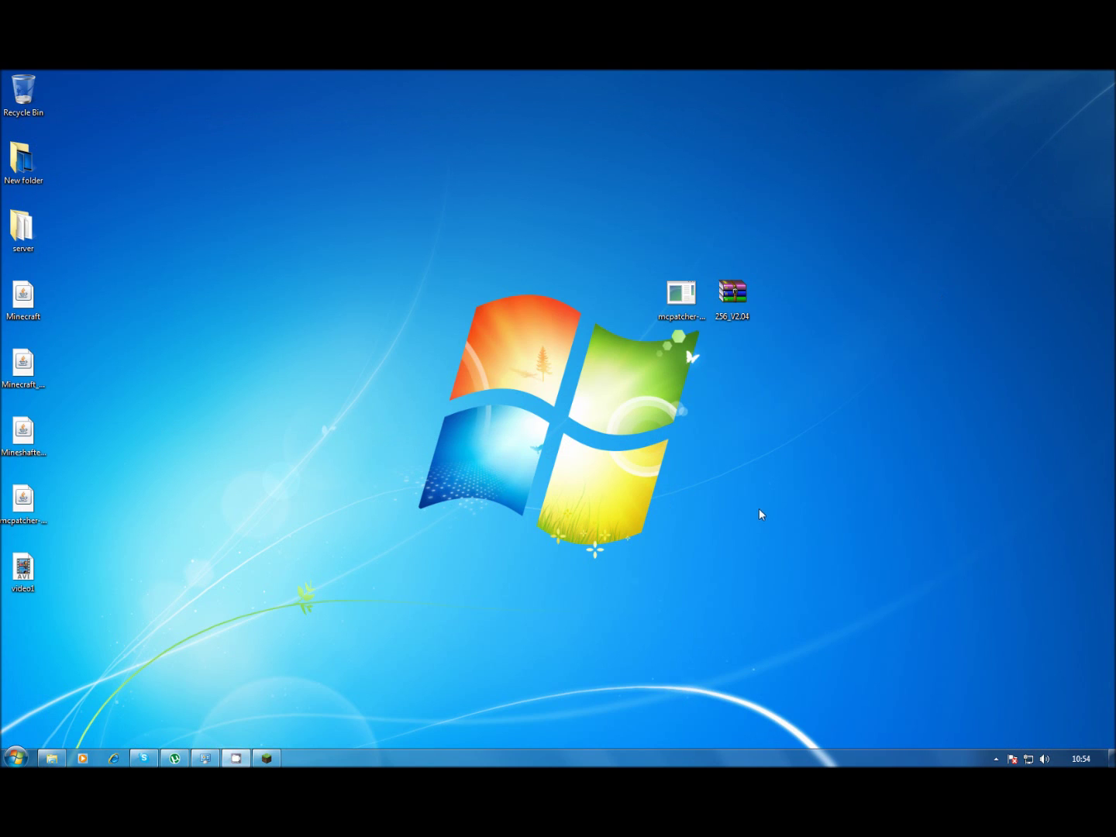
# Google 'mc patcher', accept the 'mcpatcher' spelling, and open the MCPatcher HD Fix 2.1.0 result.
pyautogui.click(114, 758)
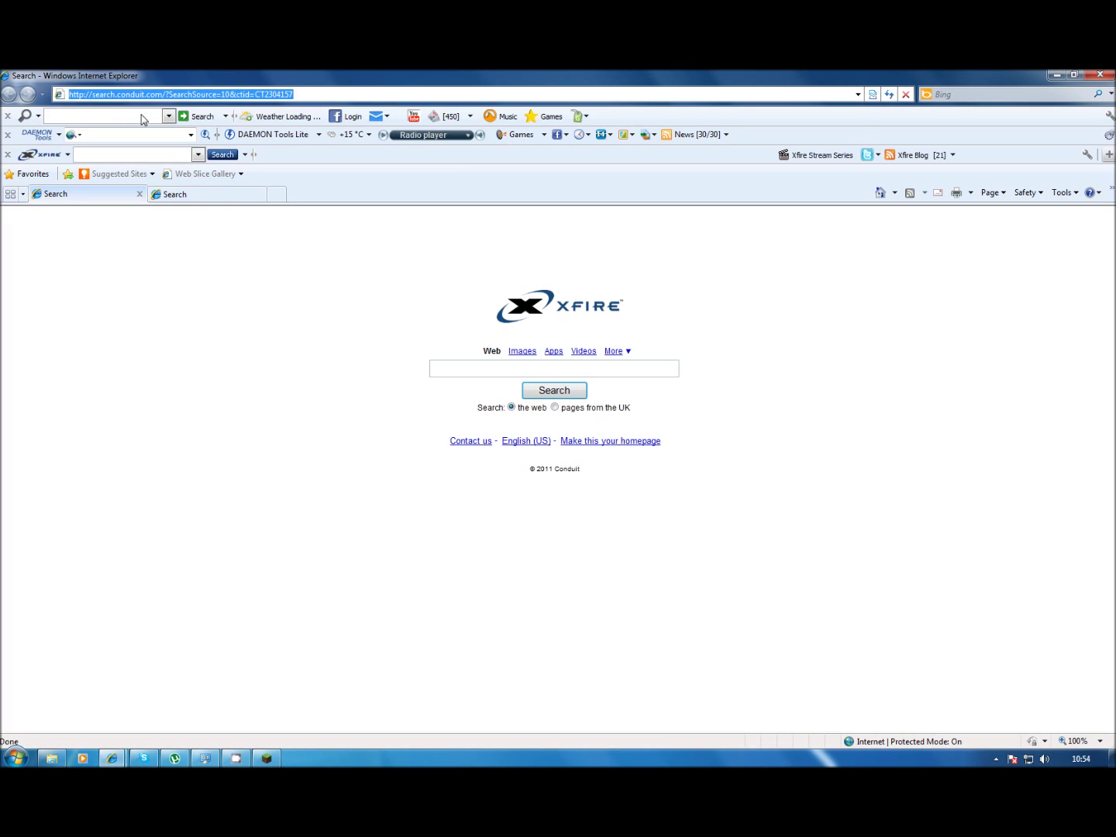
pyautogui.write('www.google.com')
pyautogui.press('Return')
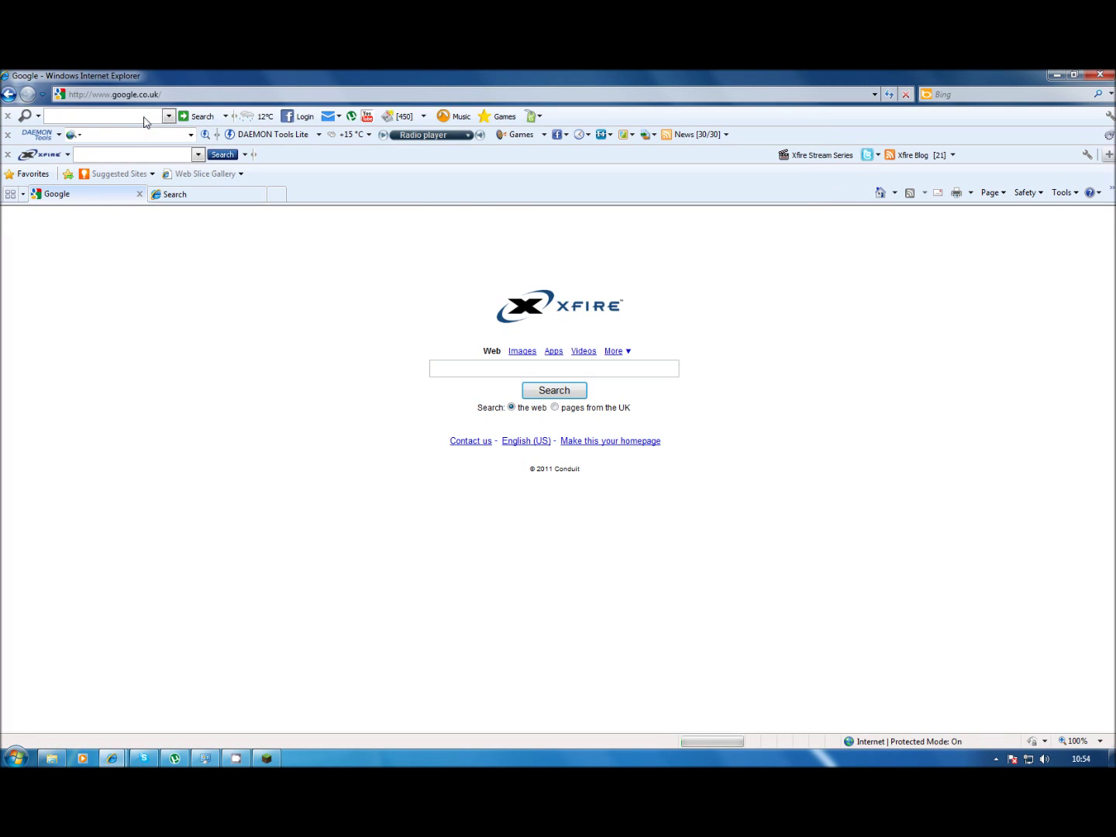
pyautogui.write('mc patcher')
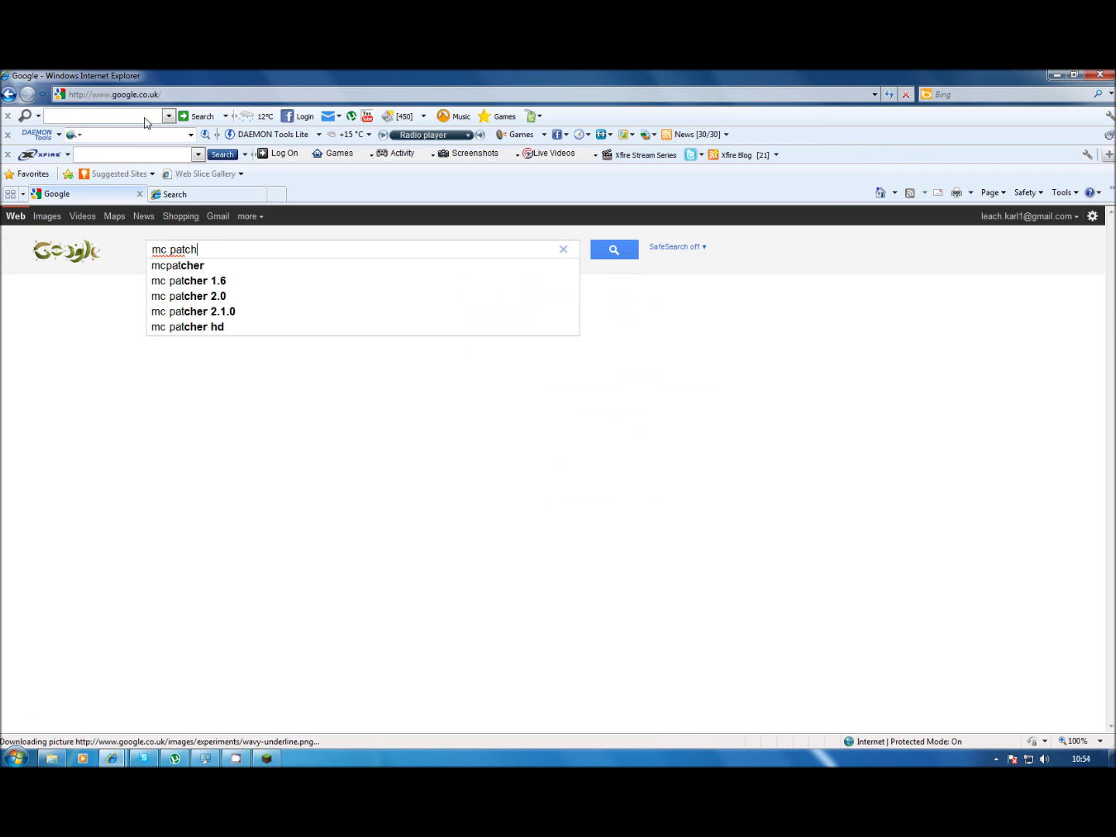
pyautogui.press('Return')
pyautogui.click(235, 297)
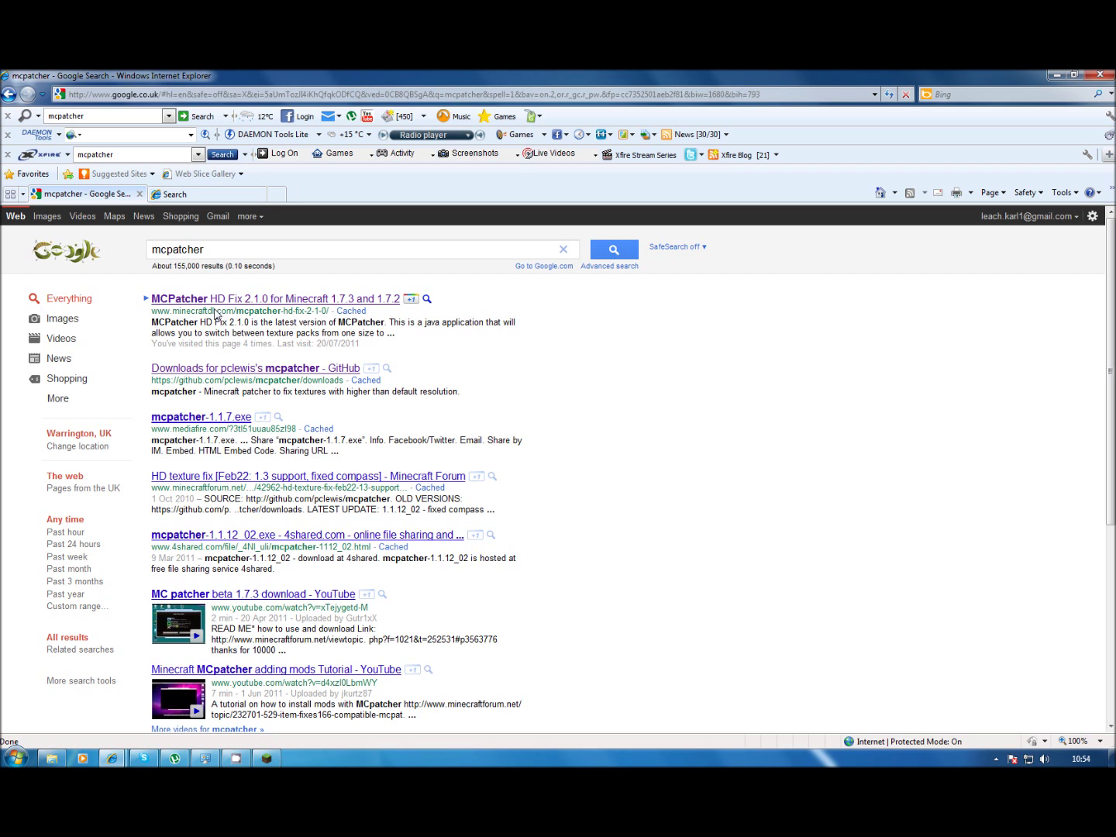
pyautogui.click(229, 301)
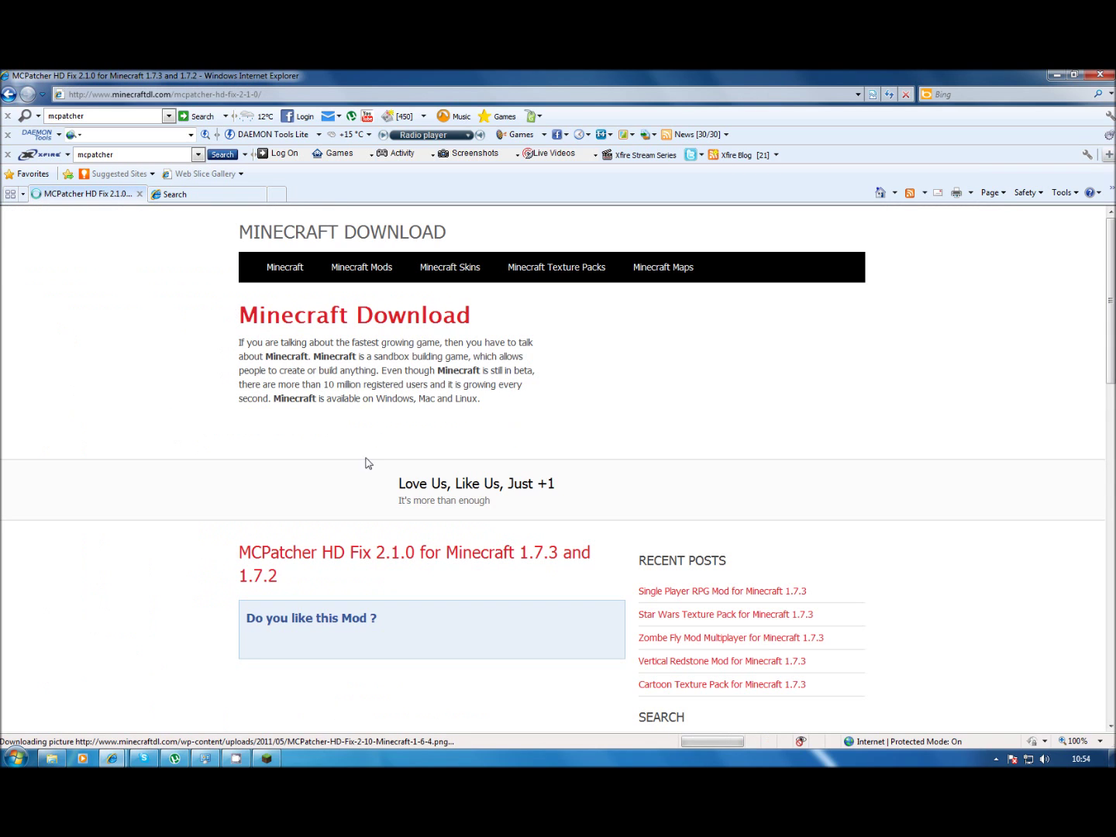
# Follow the Download MCPatcher HD Fix 2.1.0 link, then the Minecraft 1.7.3 download link.
pyautogui.scroll(-15, 360, 466)
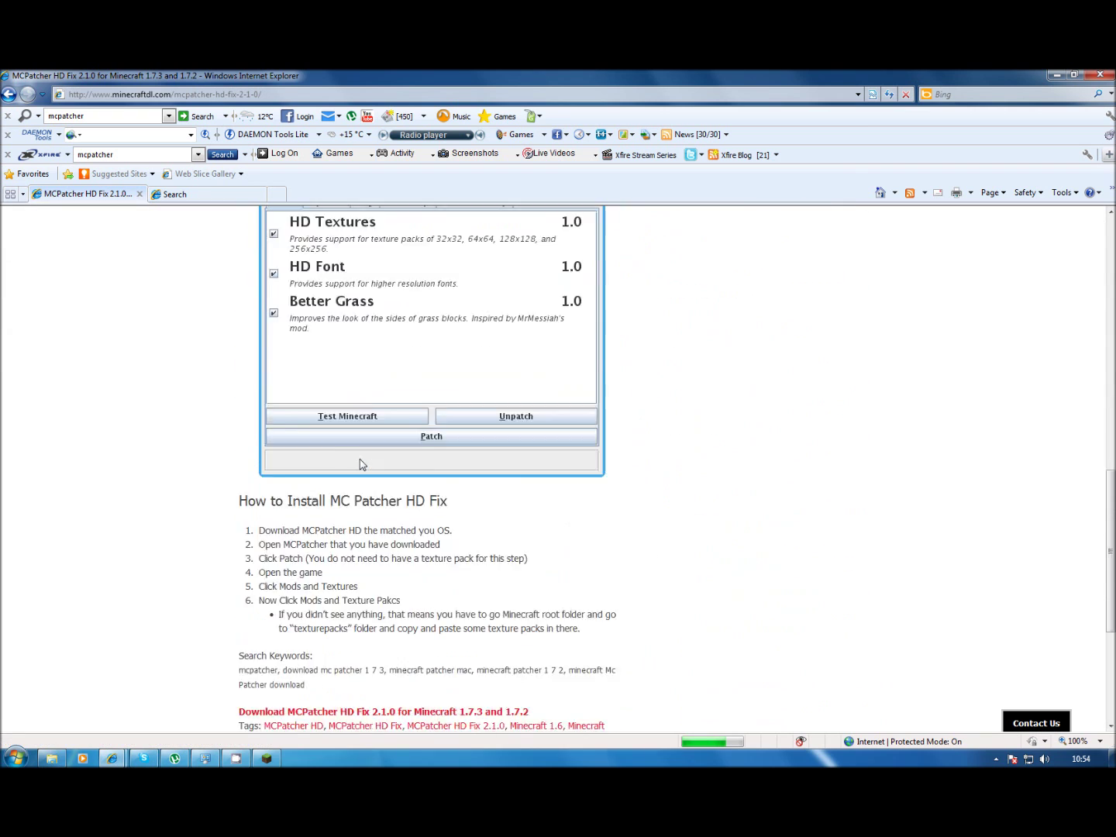
pyautogui.click(289, 567)
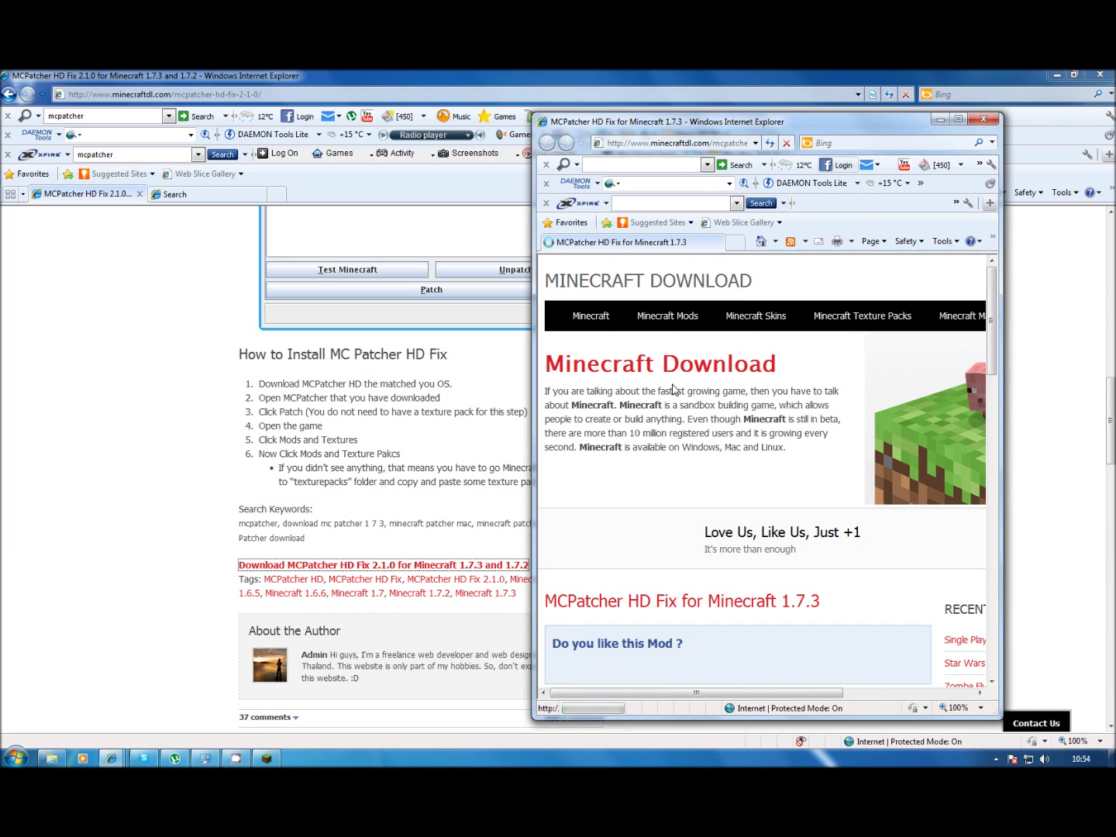
pyautogui.scroll(-15, 674, 440)
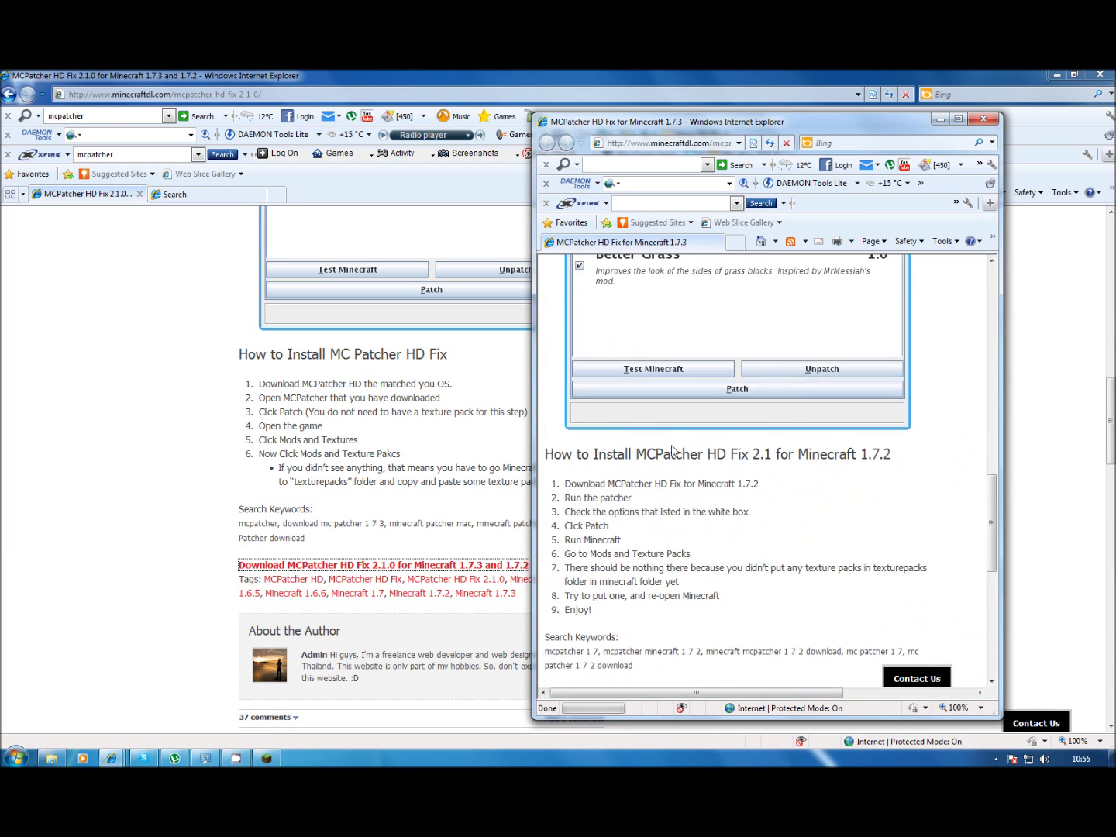
pyautogui.scroll(-2, 673, 451)
pyautogui.click(642, 493)
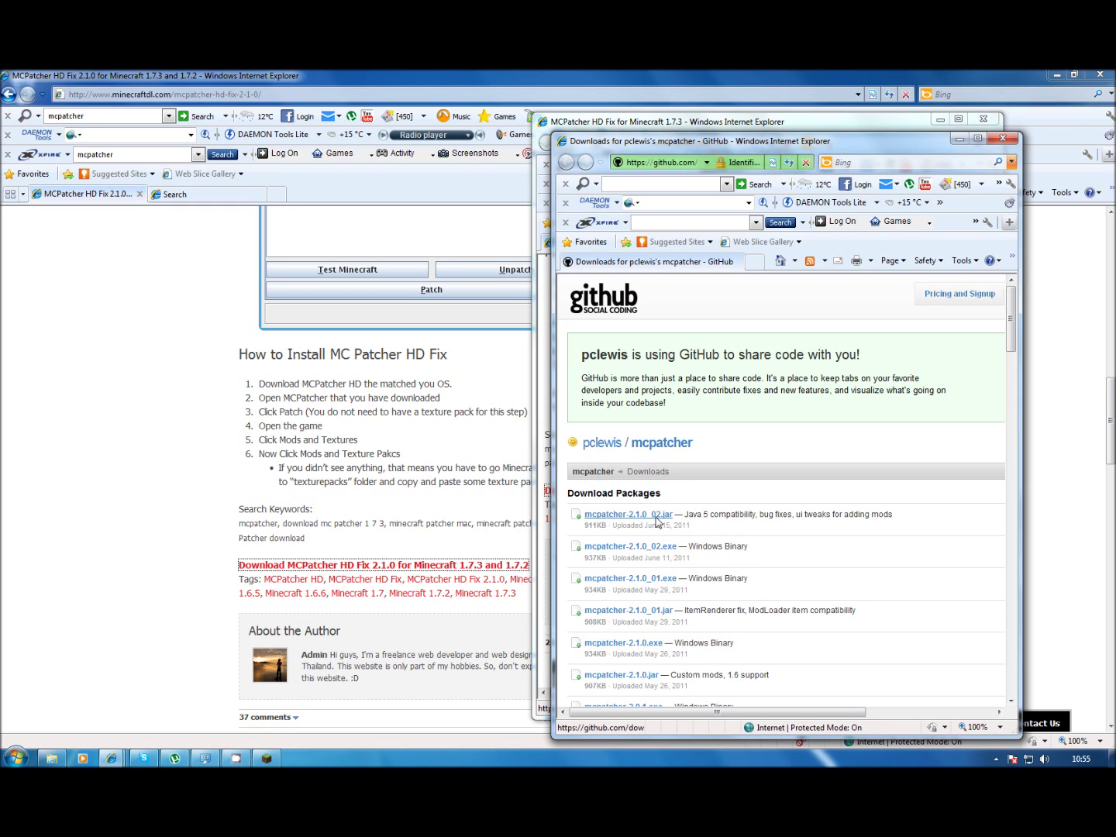
# Save mcpatcher-2.1.0_02.exe to the Desktop, replacing the existing copy.
pyautogui.click(664, 548)
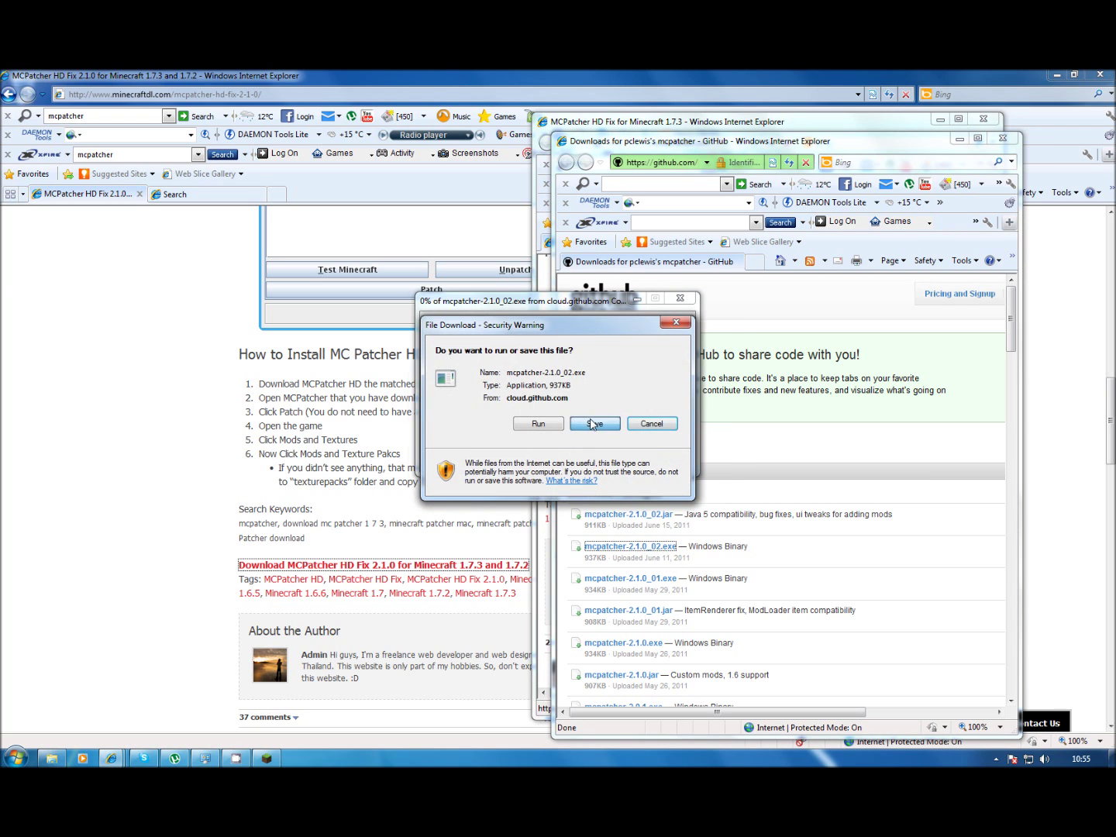
pyautogui.click(595, 424)
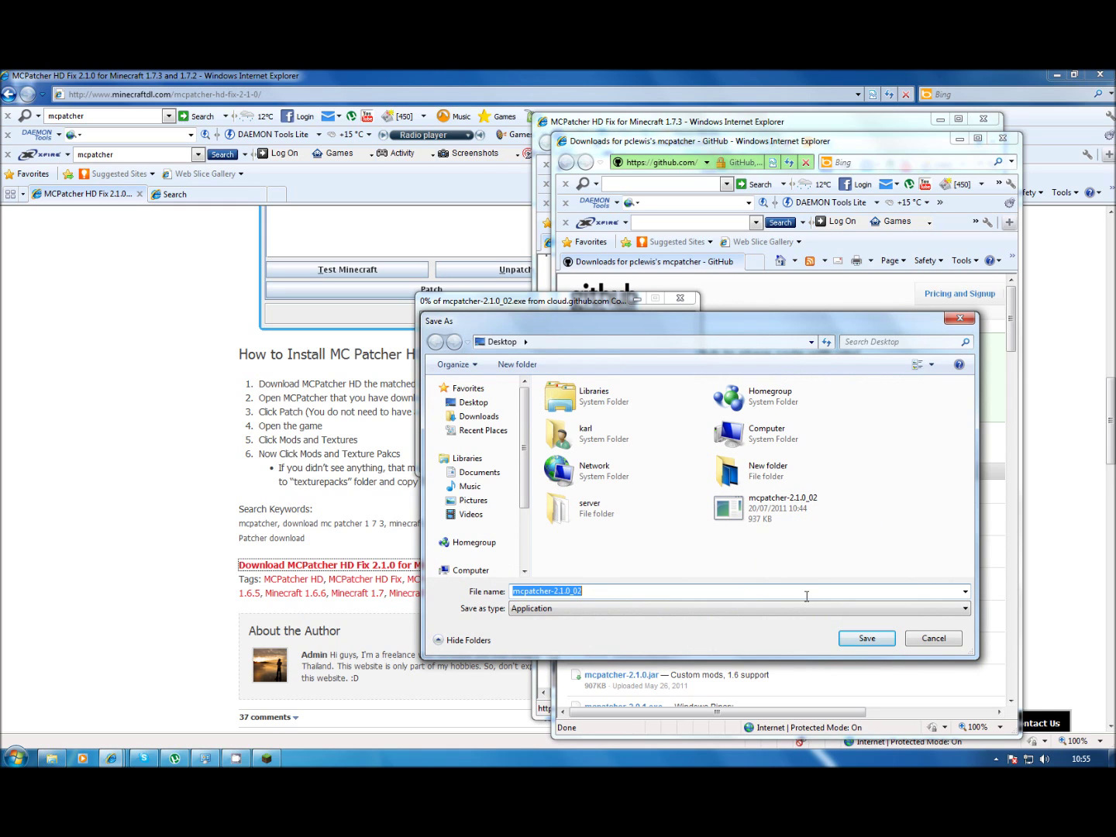
pyautogui.click(867, 639)
pyautogui.click(591, 418)
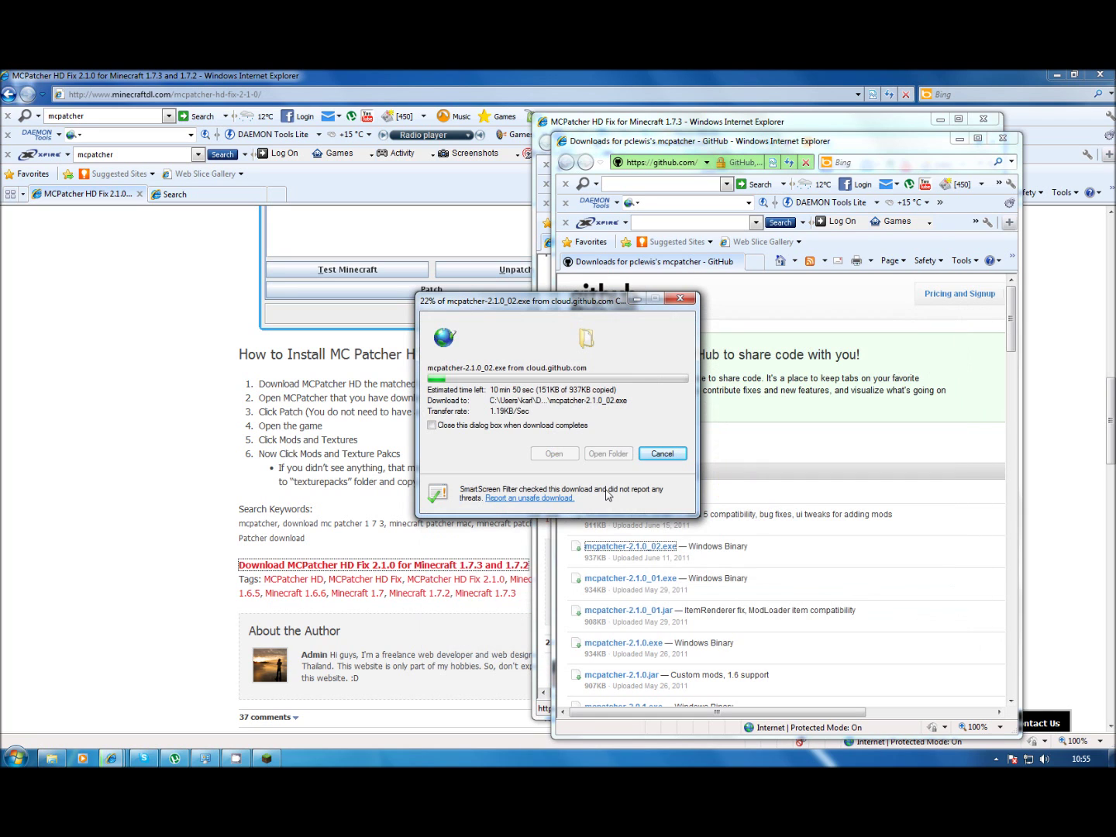
pyautogui.click(678, 299)
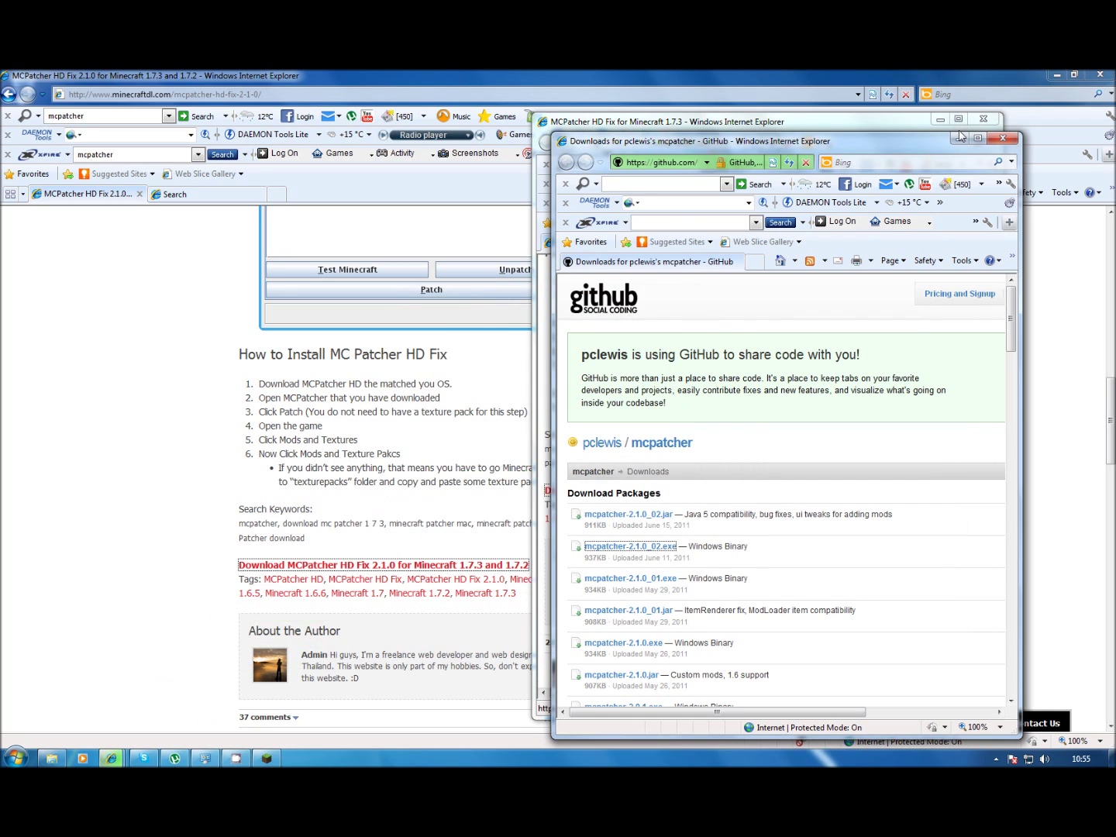
# Minimize the GitHub, MCPatcher page and main browser windows to show the desktop.
pyautogui.click(958, 137)
pyautogui.click(941, 121)
pyautogui.click(1057, 75)
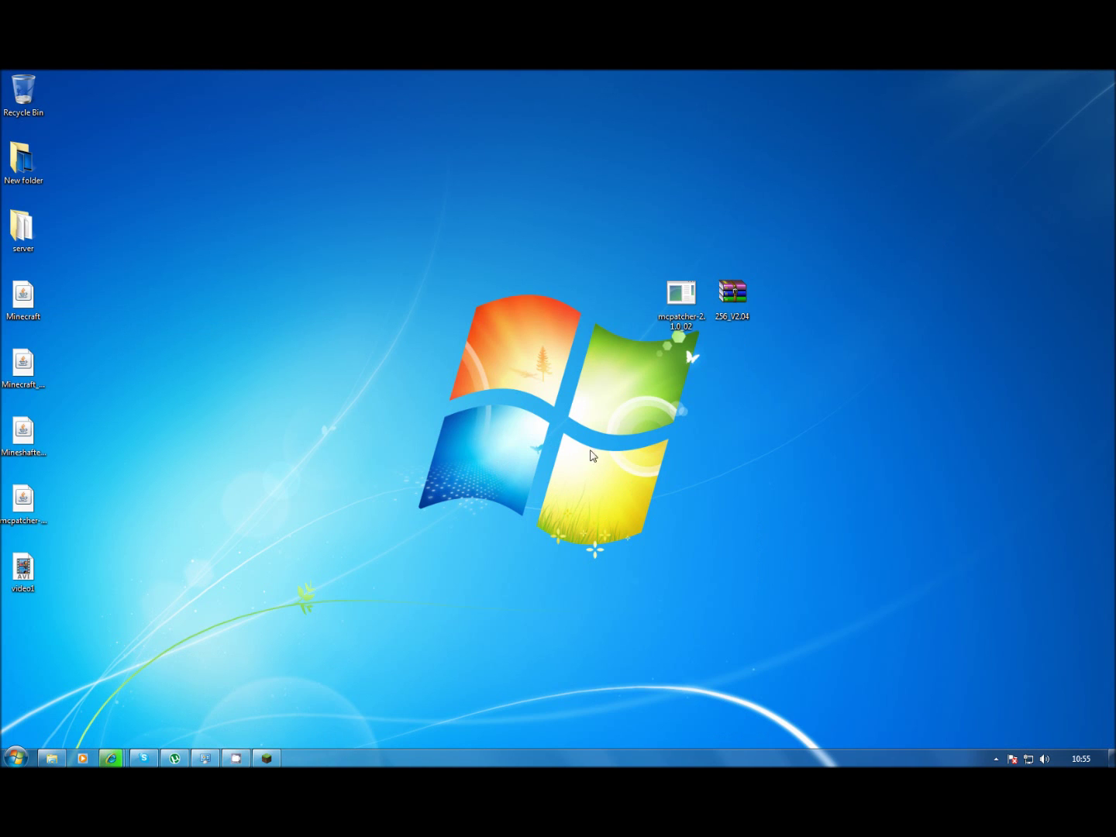
# Run mcpatcher and patch minecraft.jar with HD Textures, HD Font and Better Grass, then minimize it.
pyautogui.doubleClick(665, 306)
pyautogui.click(599, 432)
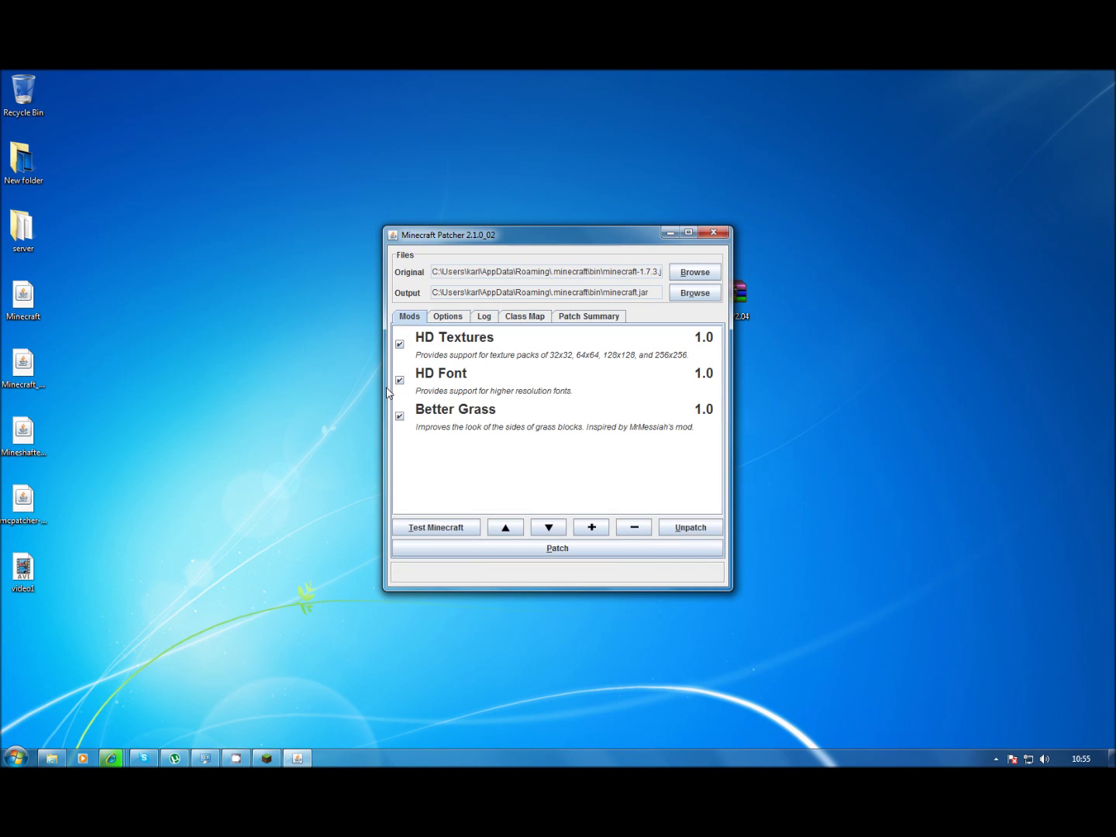
pyautogui.moveTo(569, 245); pyautogui.dragTo(424, 248)
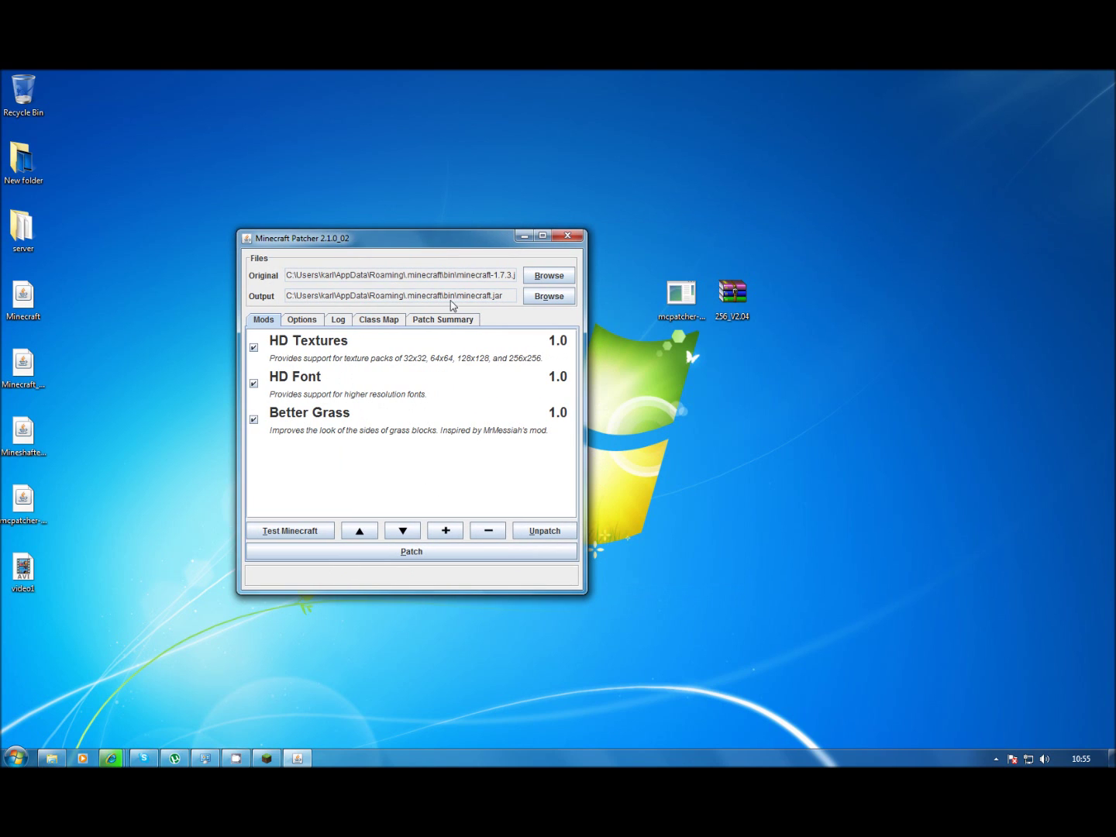
pyautogui.click(406, 554)
pyautogui.click(524, 236)
# Bring Internet Explorer back and go to the Google homepage.
pyautogui.moveTo(118, 762)
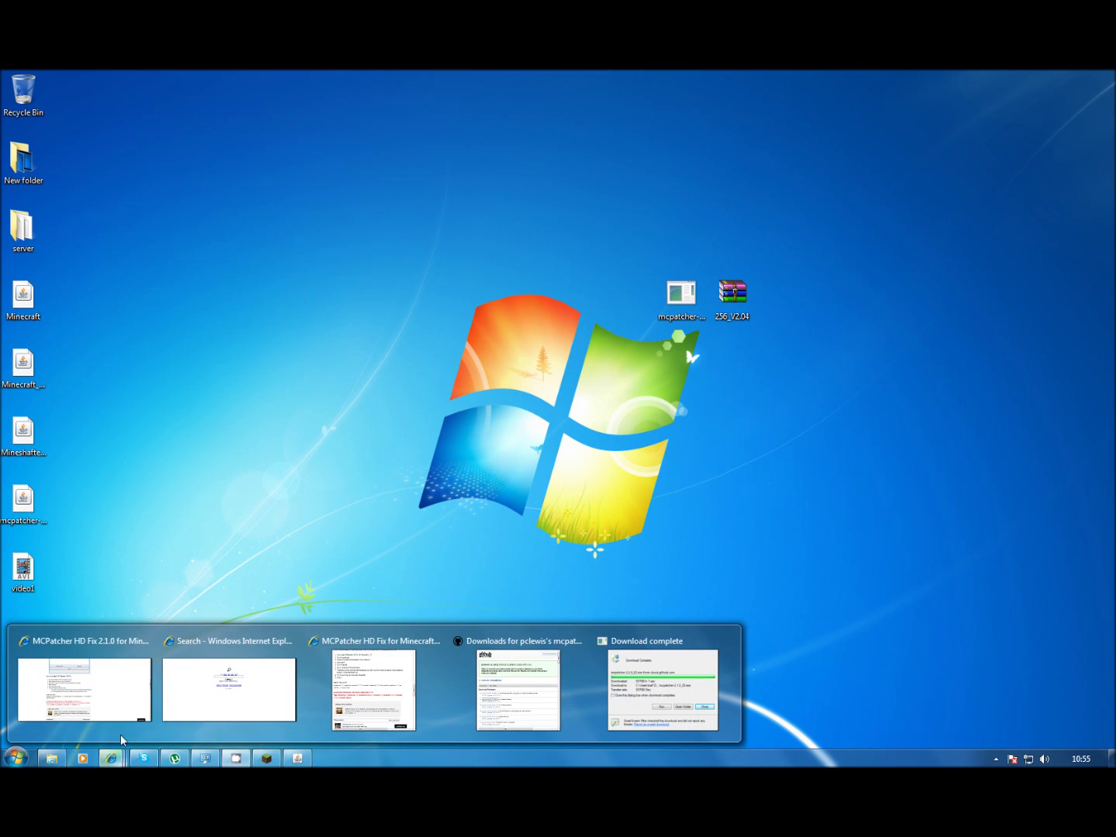
pyautogui.click(227, 709)
pyautogui.click(130, 96)
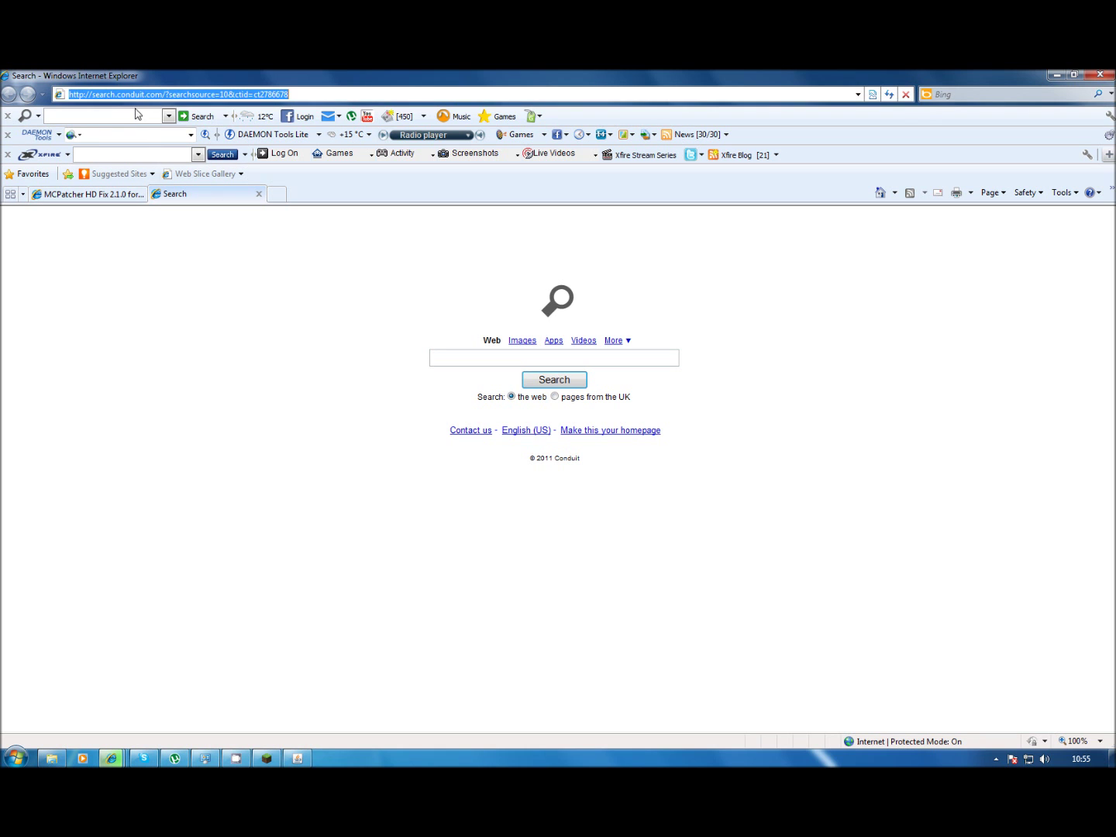
pyautogui.write('www.google.c')
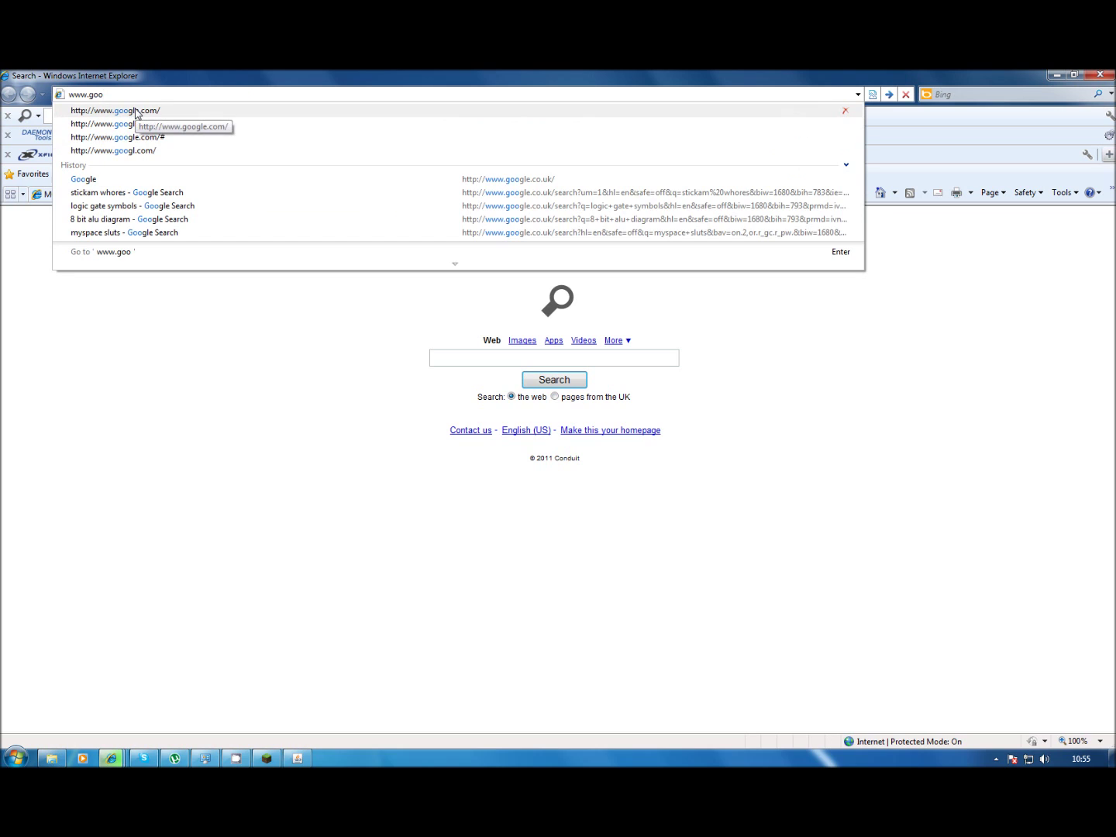
pyautogui.click(136, 111)
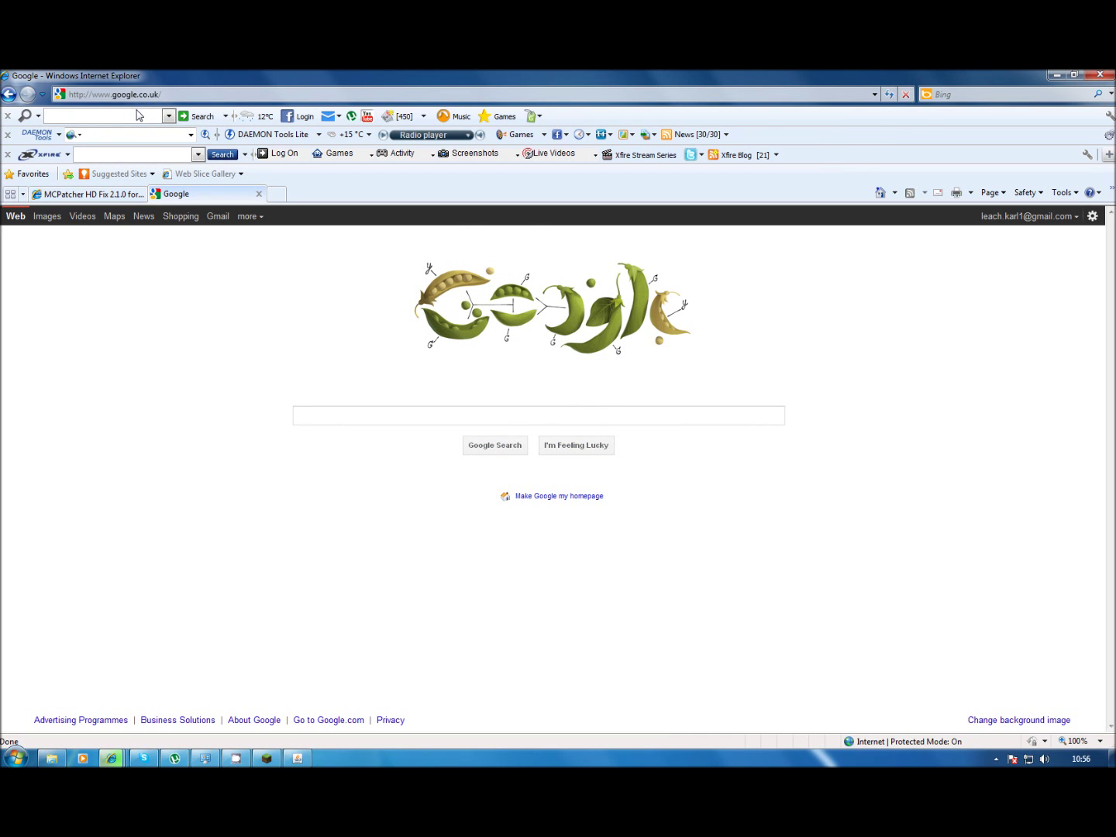
# Search Google for 'HD 256 texture' and open the Minecraft Forum HD texture pack topic.
pyautogui.write('HD')
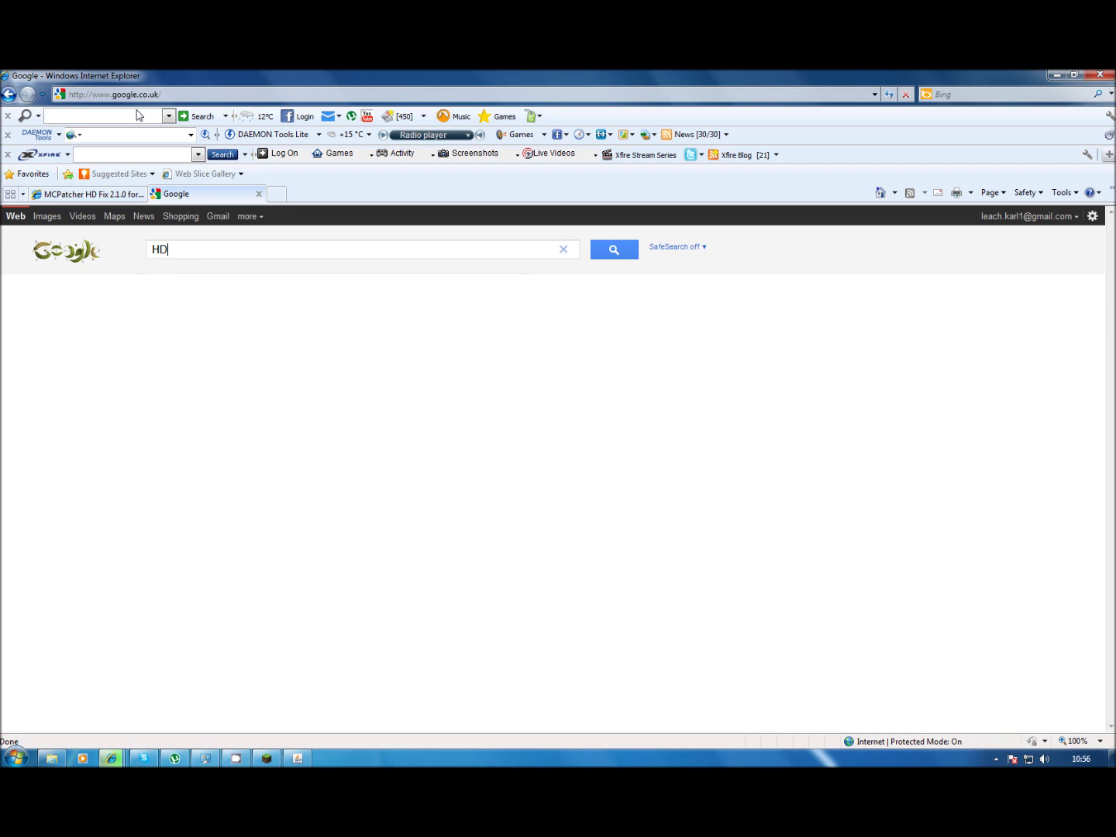
pyautogui.write(' 256 texture')
pyautogui.press('Return')
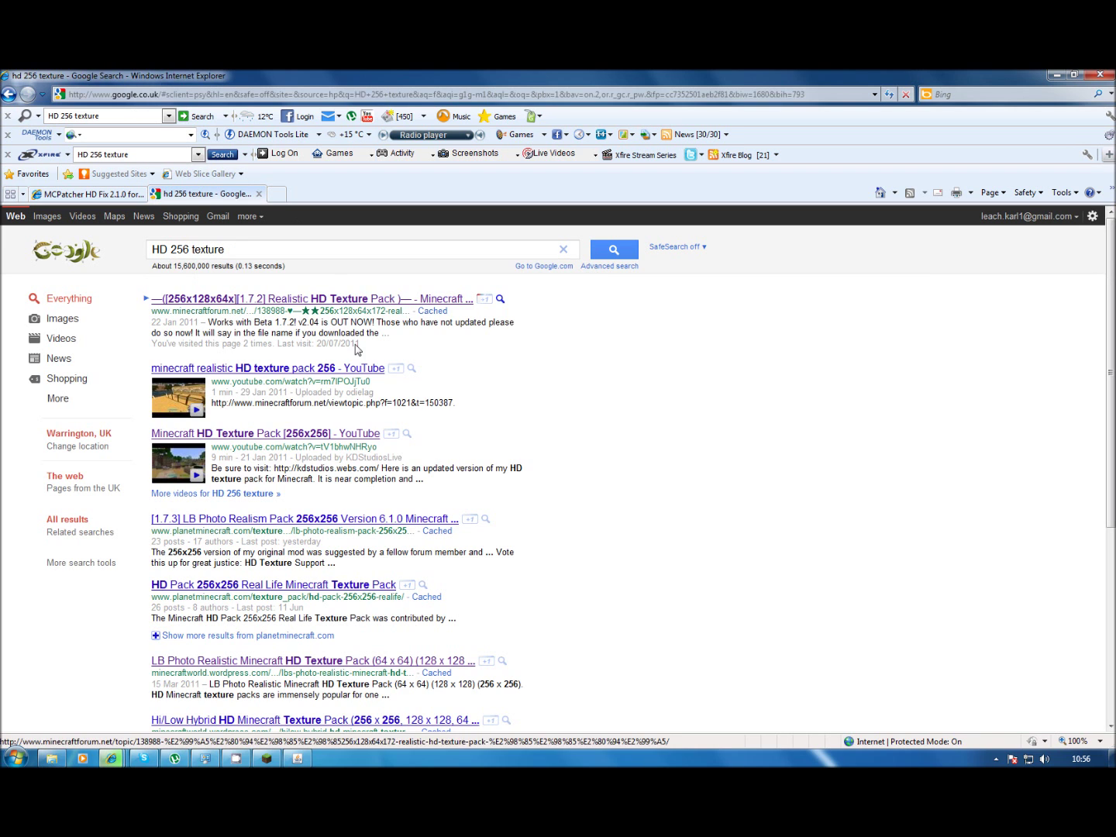
pyautogui.click(282, 300)
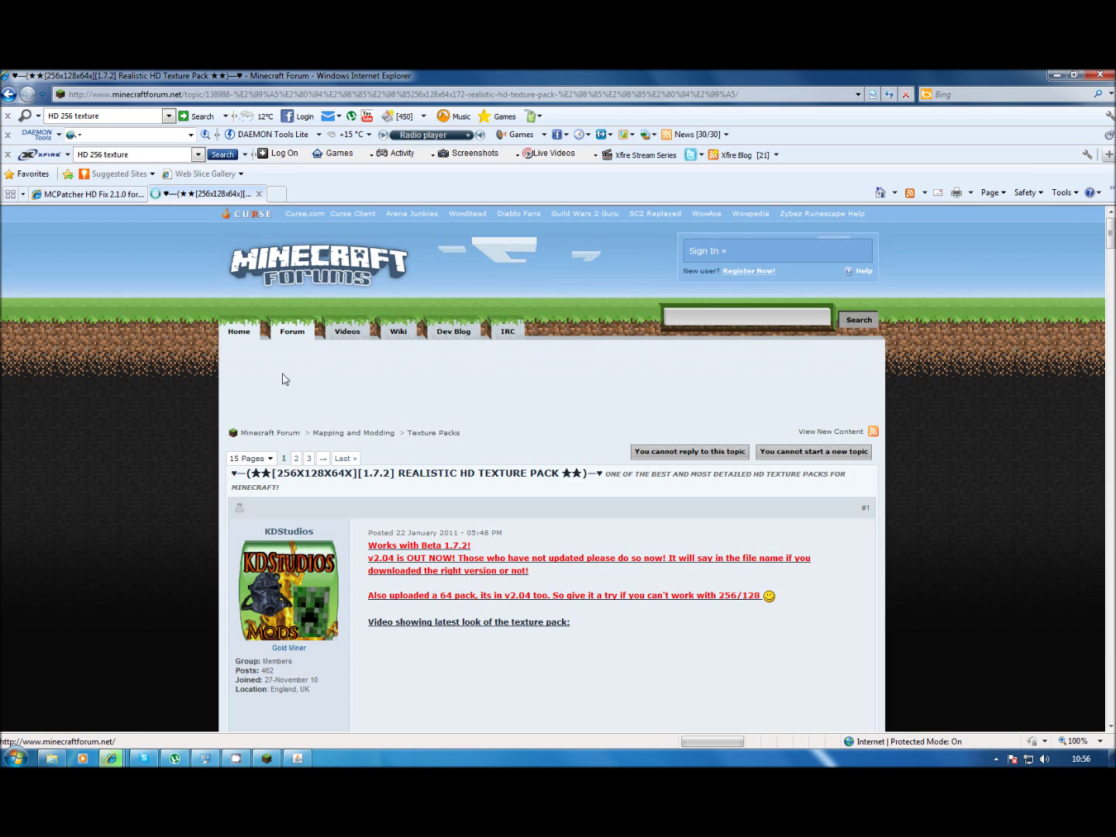
# Find the forum topic's download versions and open the 256x256 MediaFire link.
pyautogui.scroll(-5, 239, 554)
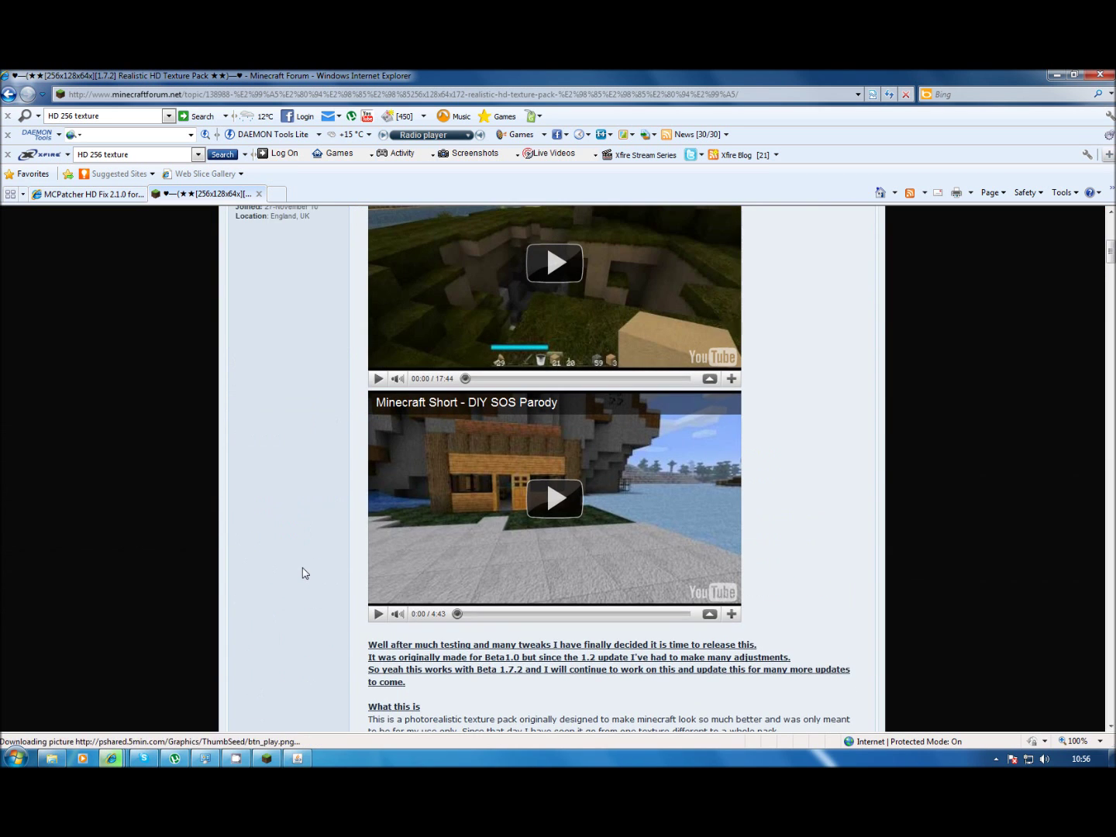
pyautogui.scroll(2, 305, 574)
pyautogui.scroll(-3, 305, 573)
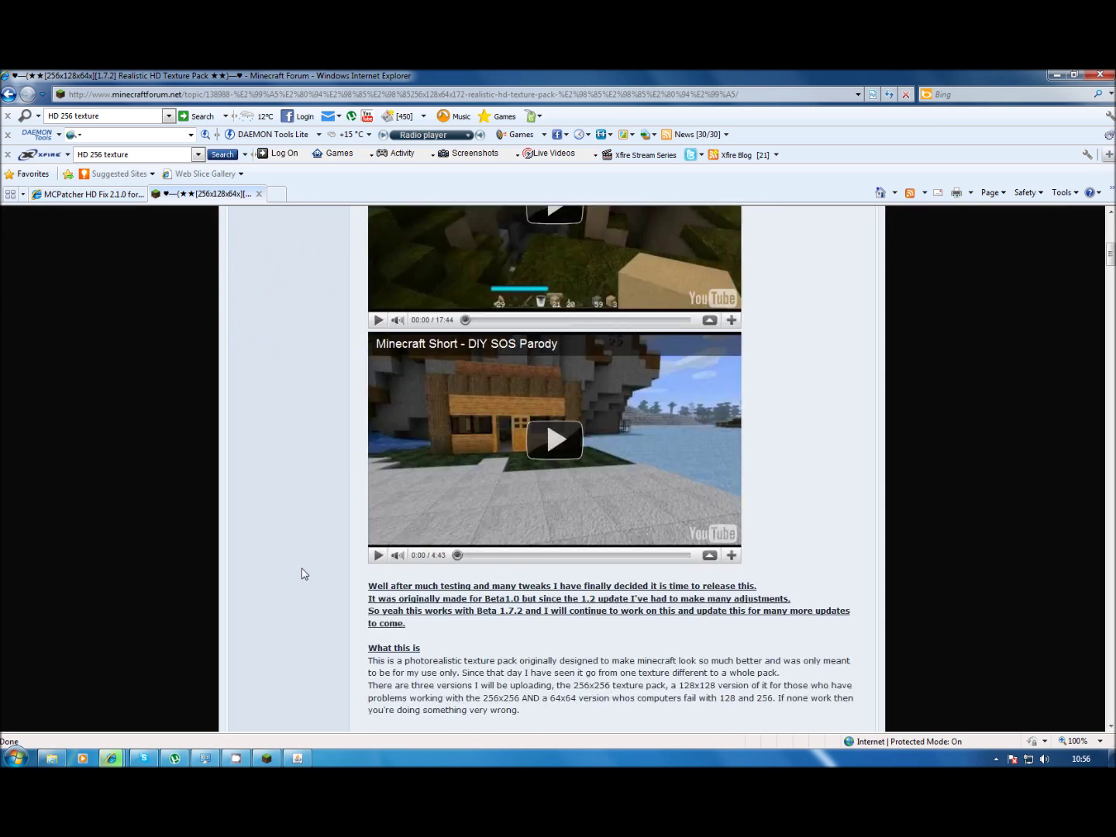
pyautogui.scroll(-4, 303, 574)
pyautogui.scroll(3, 304, 573)
pyautogui.scroll(-1, 304, 577)
pyautogui.scroll(-8, 303, 576)
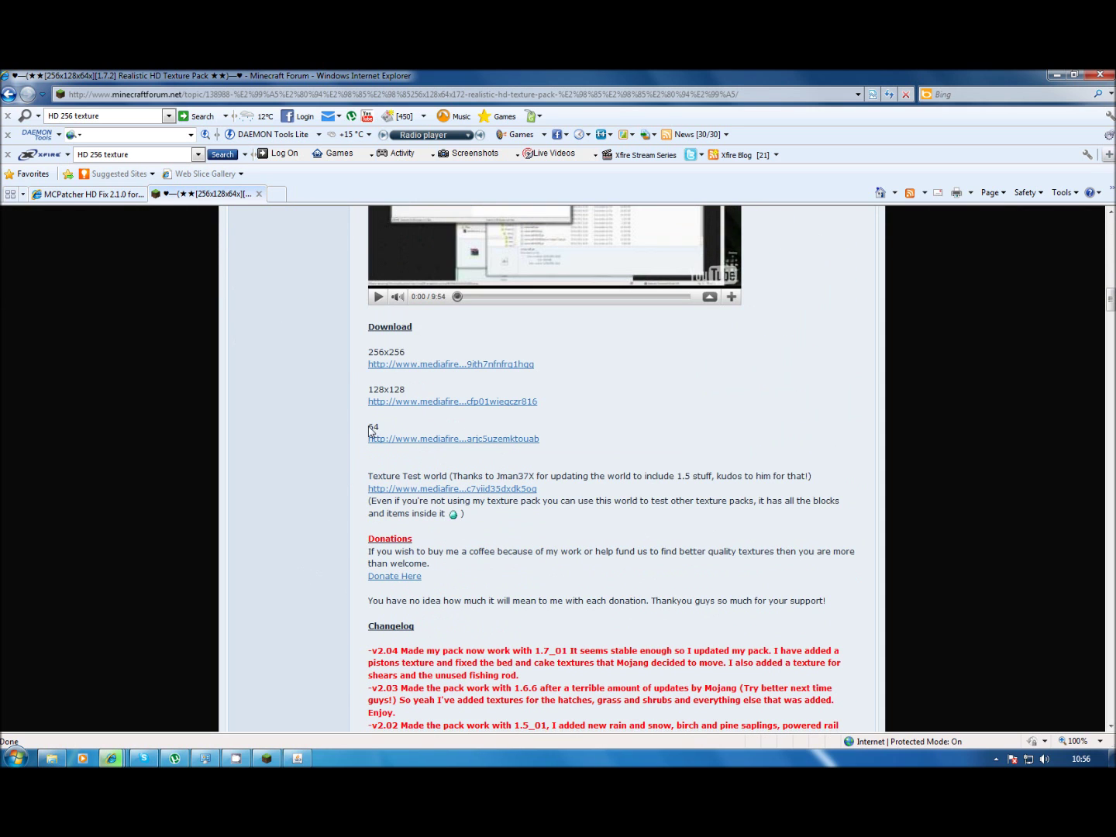
pyautogui.doubleClick(371, 427)
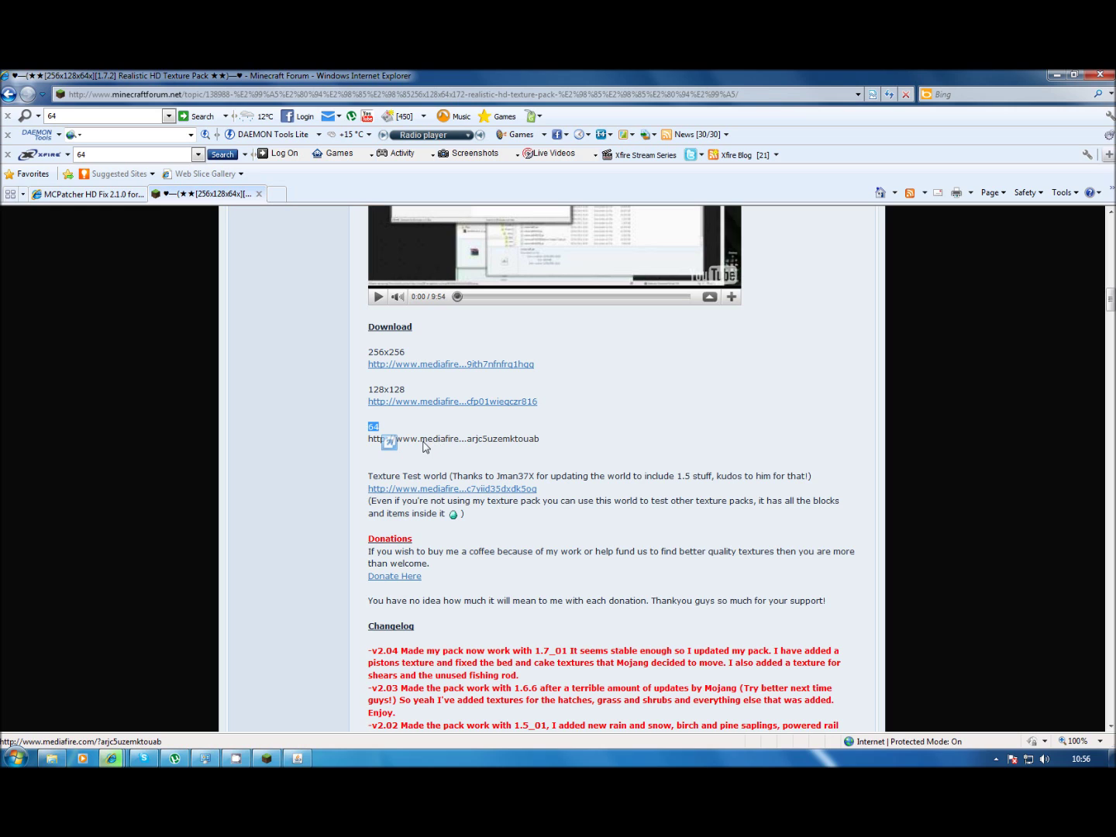
pyautogui.moveTo(368, 390); pyautogui.dragTo(407, 397)
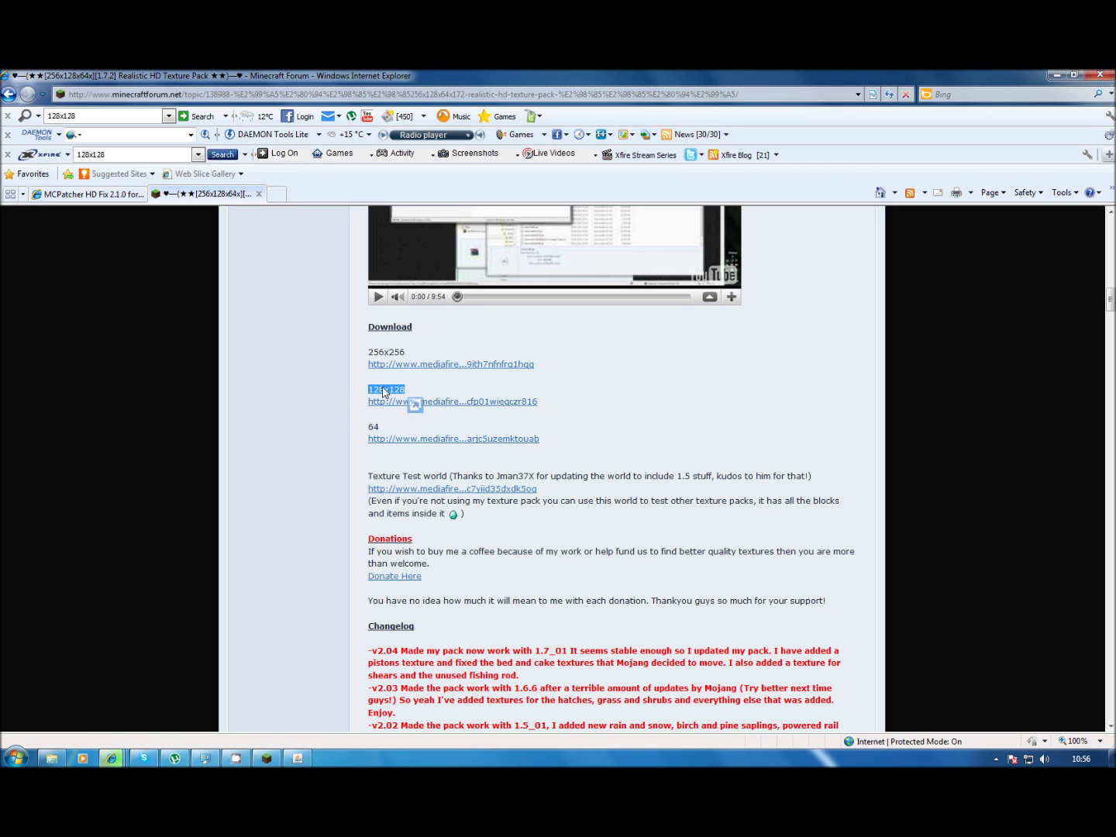
pyautogui.moveTo(369, 352); pyautogui.dragTo(429, 363)
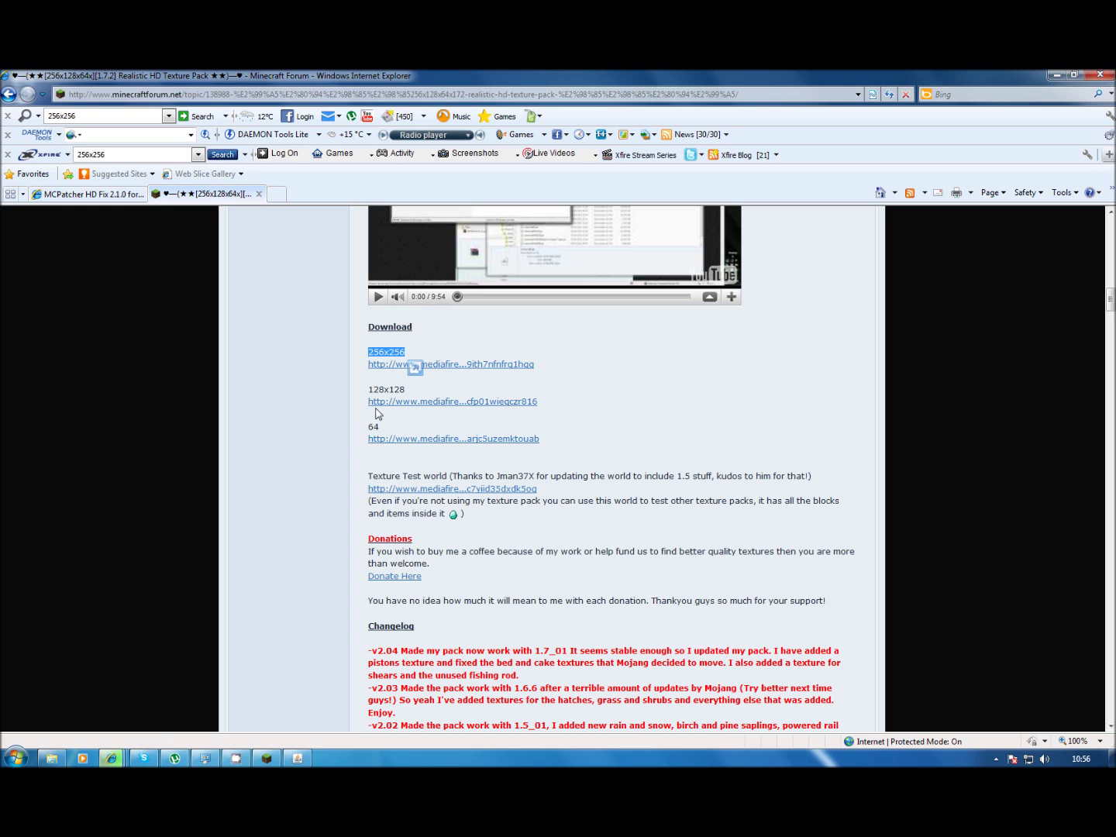
pyautogui.moveTo(369, 392); pyautogui.dragTo(429, 395)
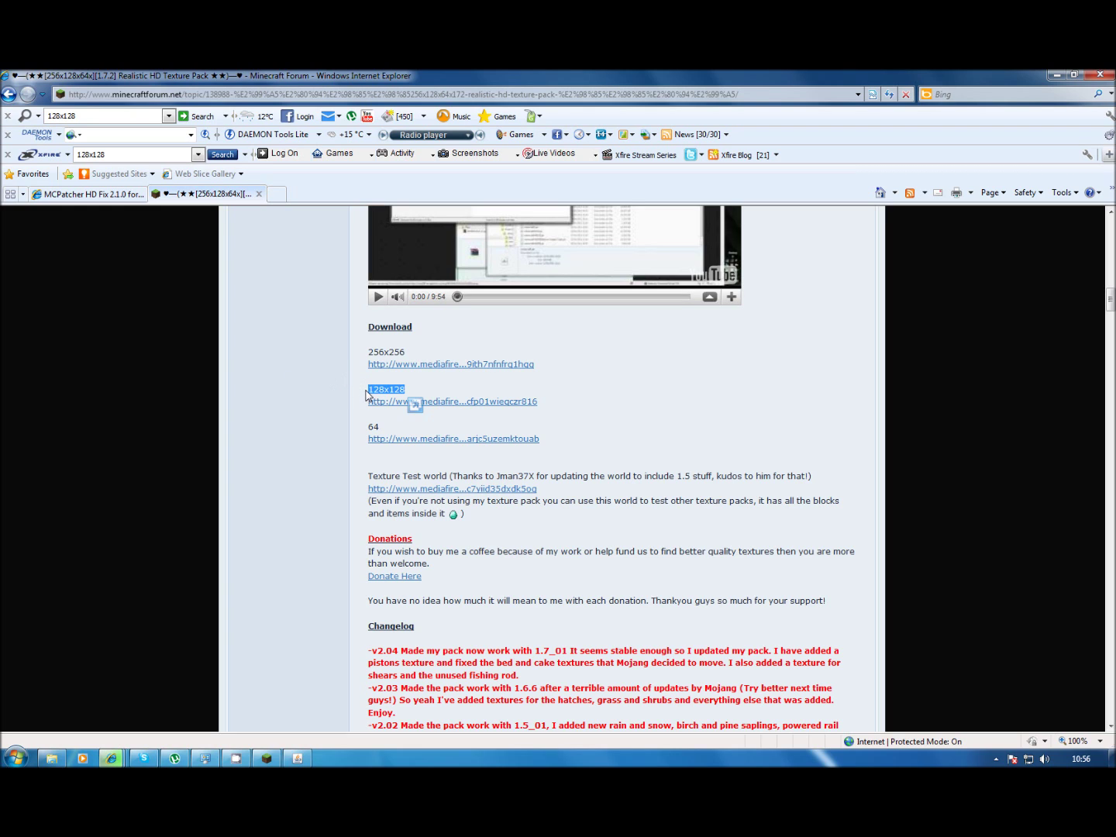
pyautogui.click(506, 366)
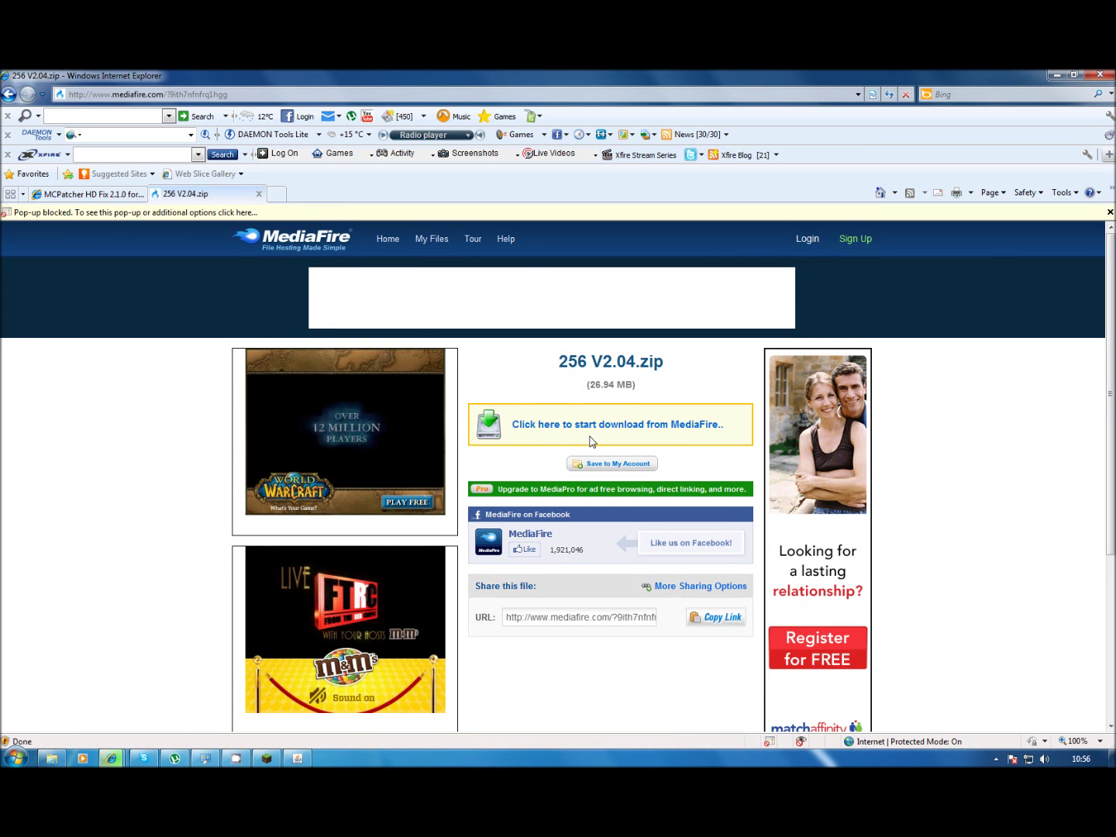
# Save 256 V2.04.zip from MediaFire, minimize the browser, and place the archive beside mcpatcher.
pyautogui.click(591, 428)
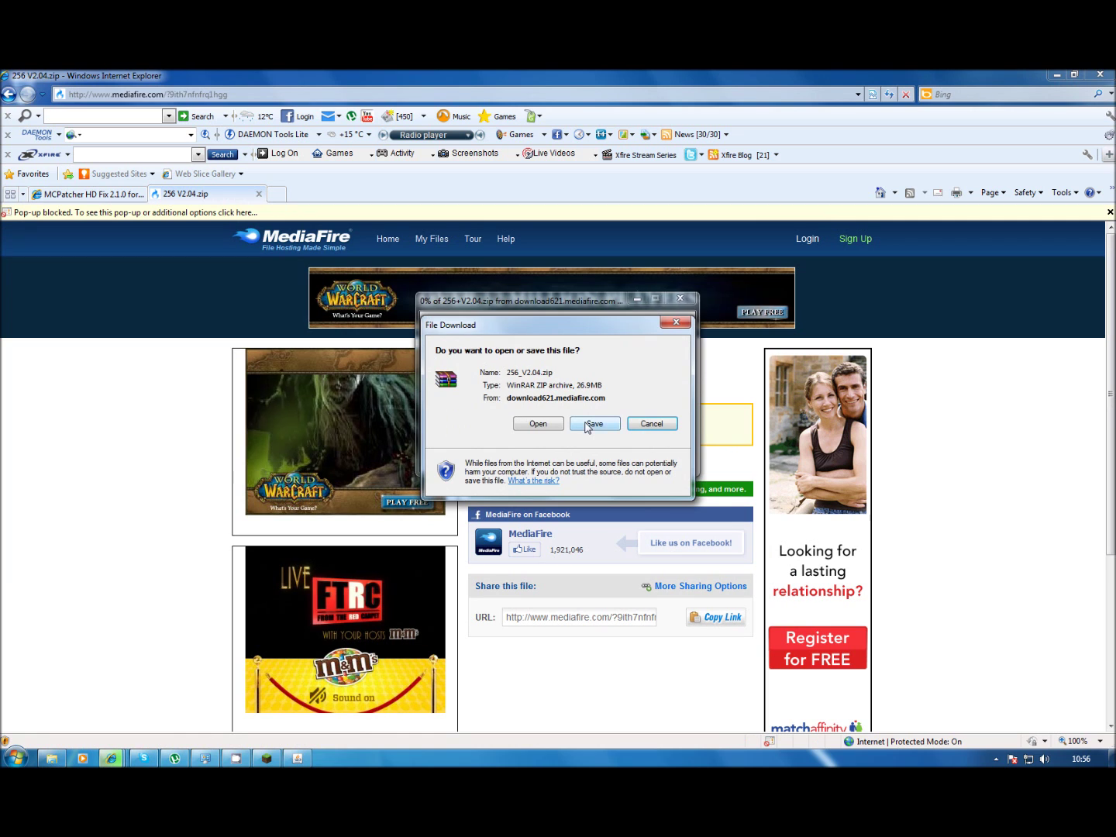
pyautogui.click(652, 423)
pyautogui.click(1062, 75)
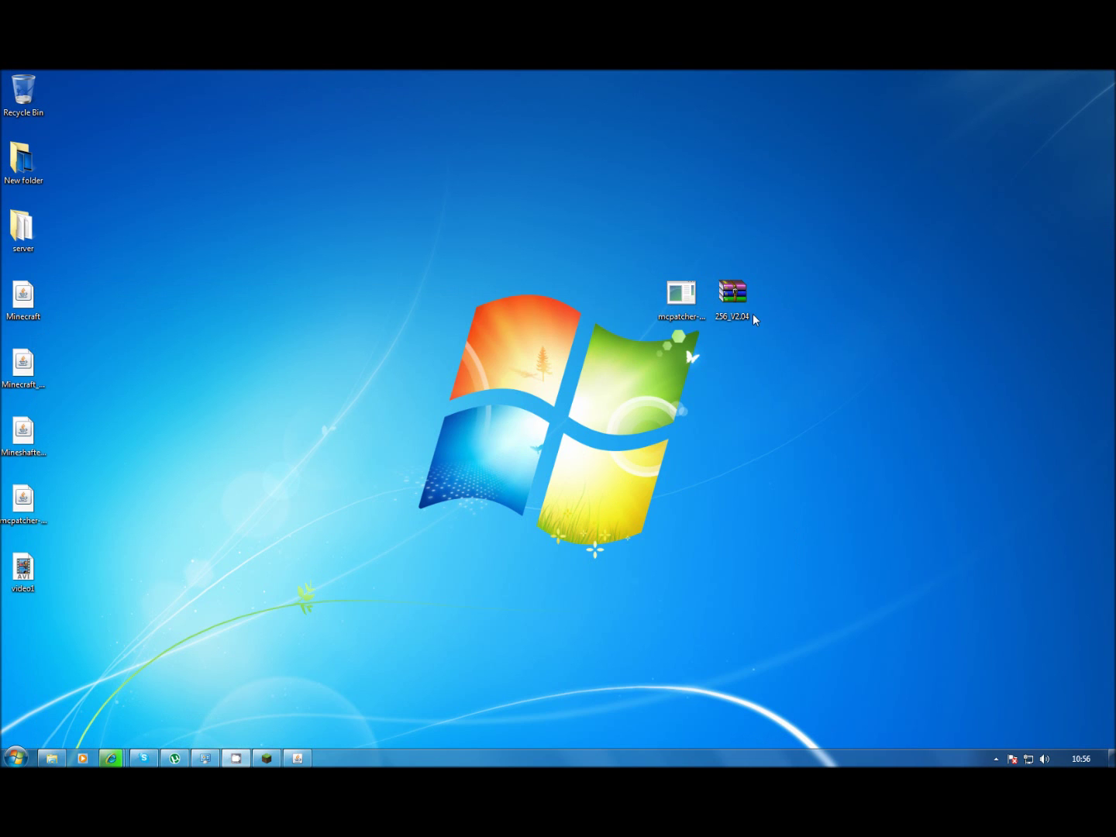
pyautogui.moveTo(732, 308); pyautogui.dragTo(598, 310)
pyautogui.click(623, 370)
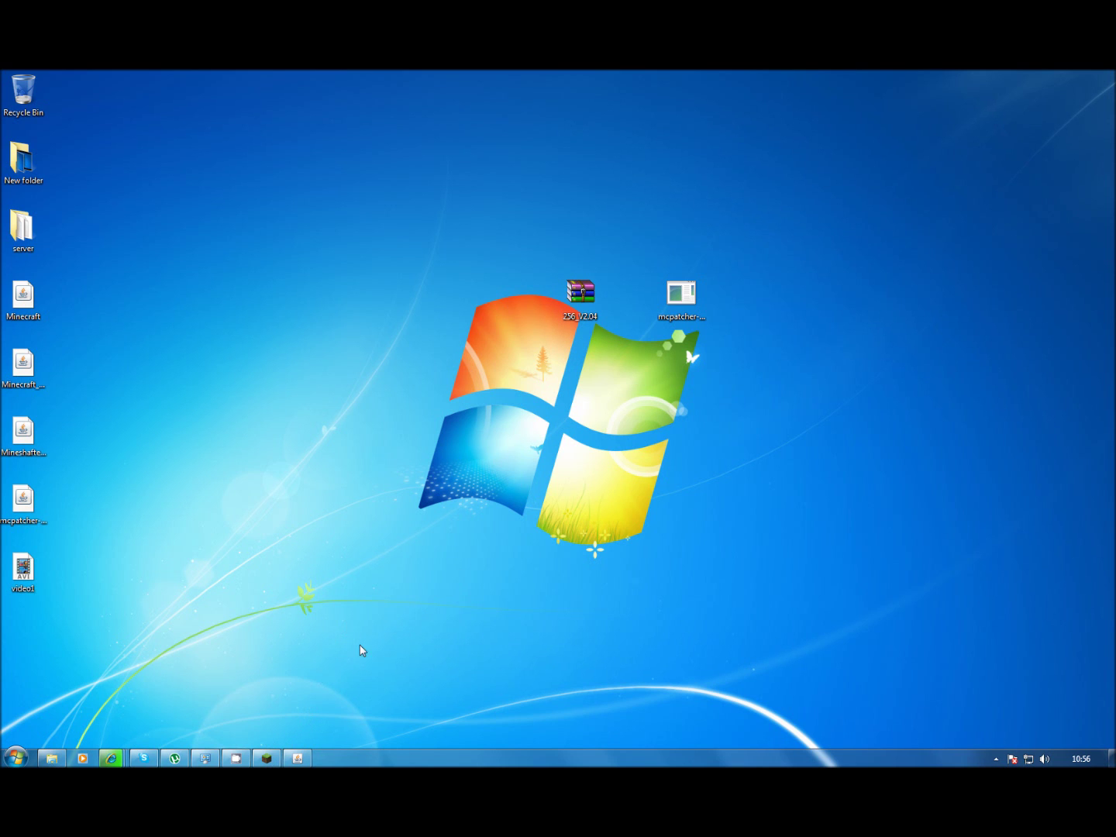
# Open Minecraft's texture pack folder from Mods and Texture Packs, then drag 256_V2.04.zip into it.
pyautogui.click(279, 763)
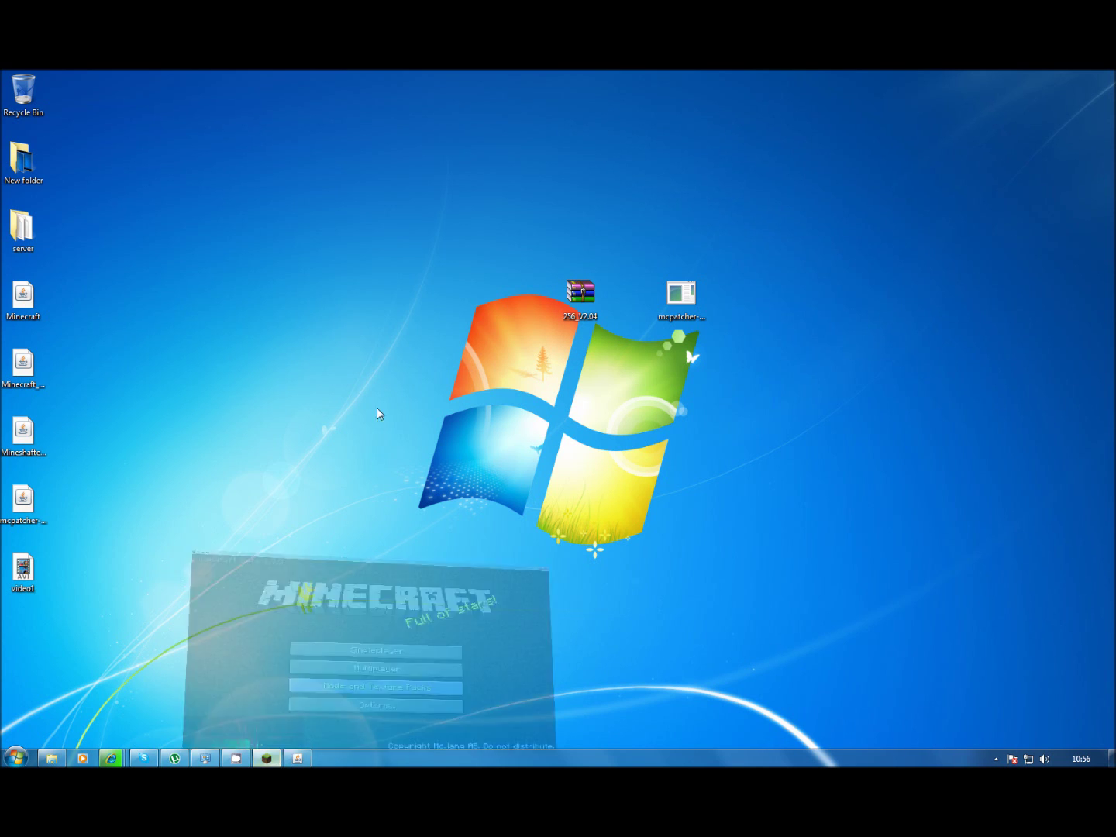
pyautogui.click(541, 535)
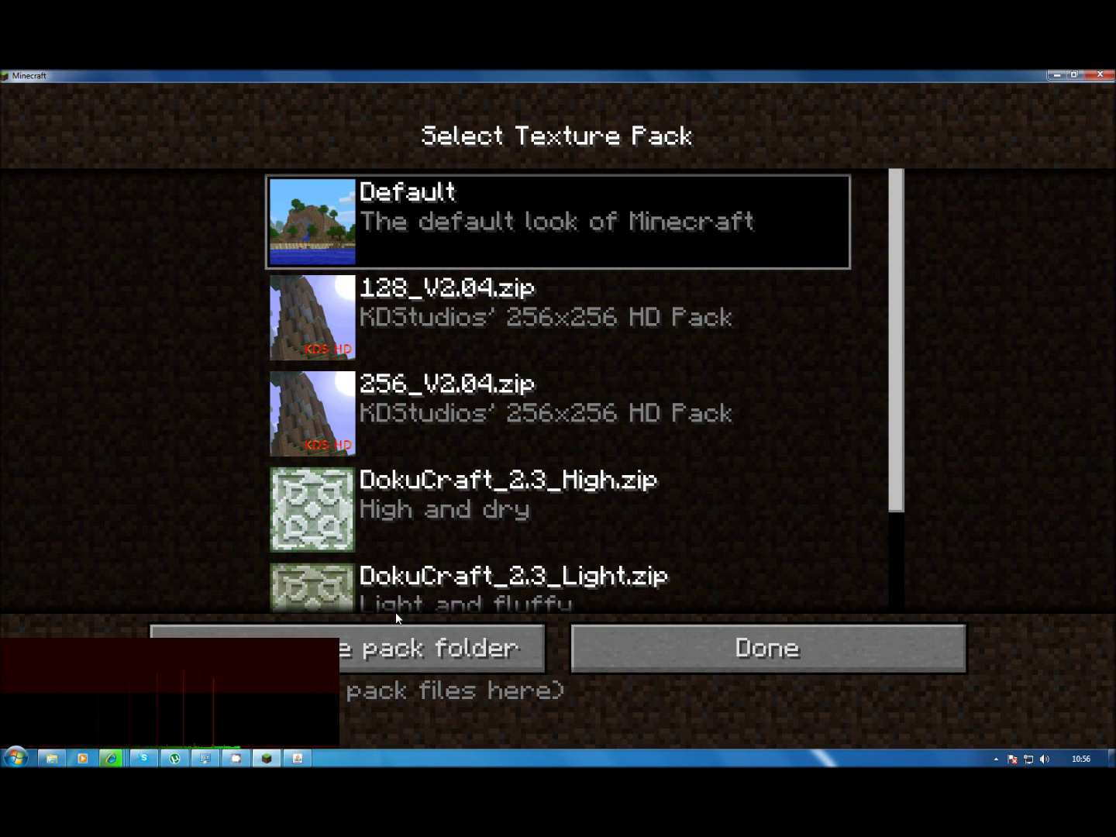
pyautogui.click(411, 647)
pyautogui.click(1076, 75)
pyautogui.click(1056, 75)
pyautogui.moveTo(582, 293); pyautogui.dragTo(910, 349)
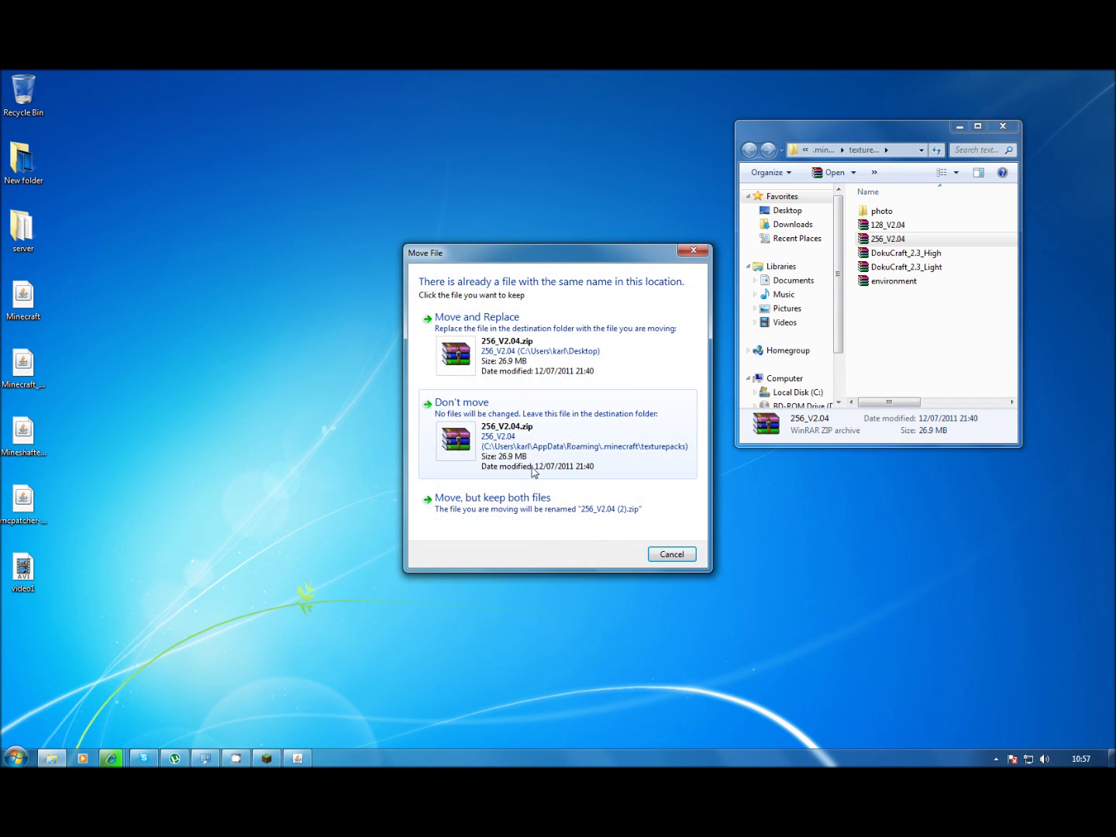
# Replace the existing 256_V2.04 archive in texturepacks and return to Minecraft's texture pack list.
pyautogui.click(531, 346)
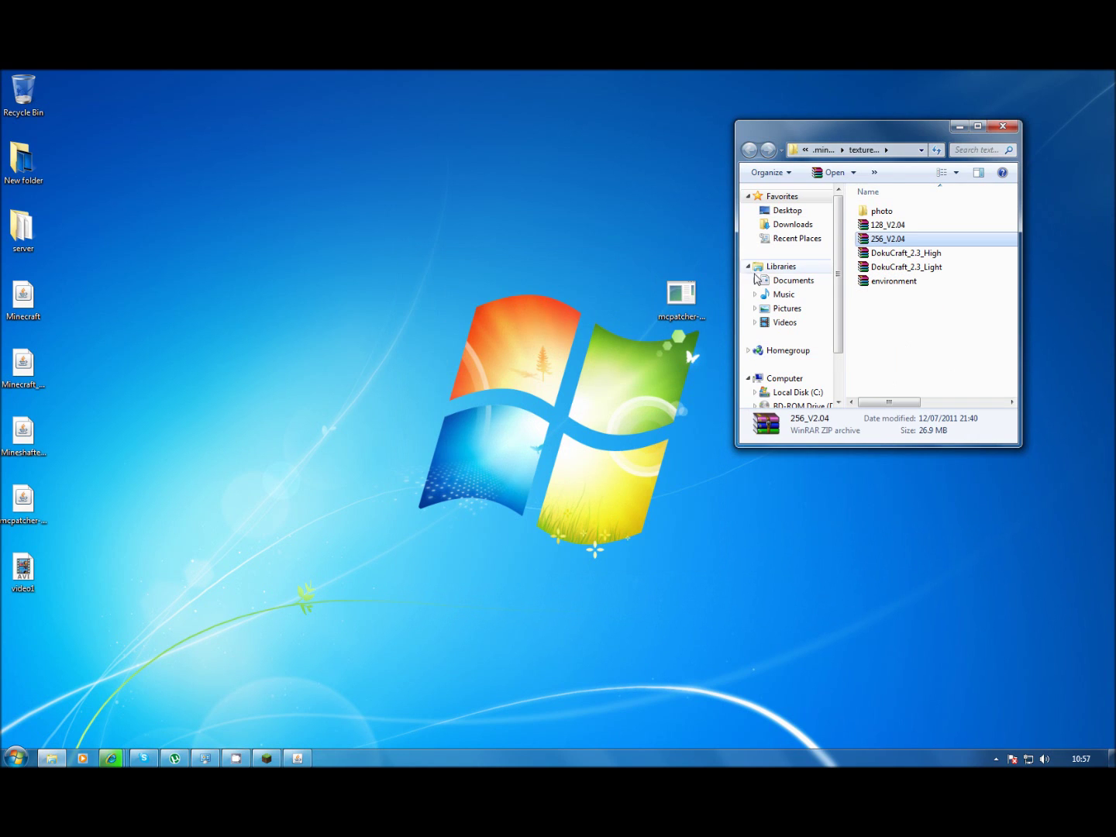
pyautogui.click(279, 762)
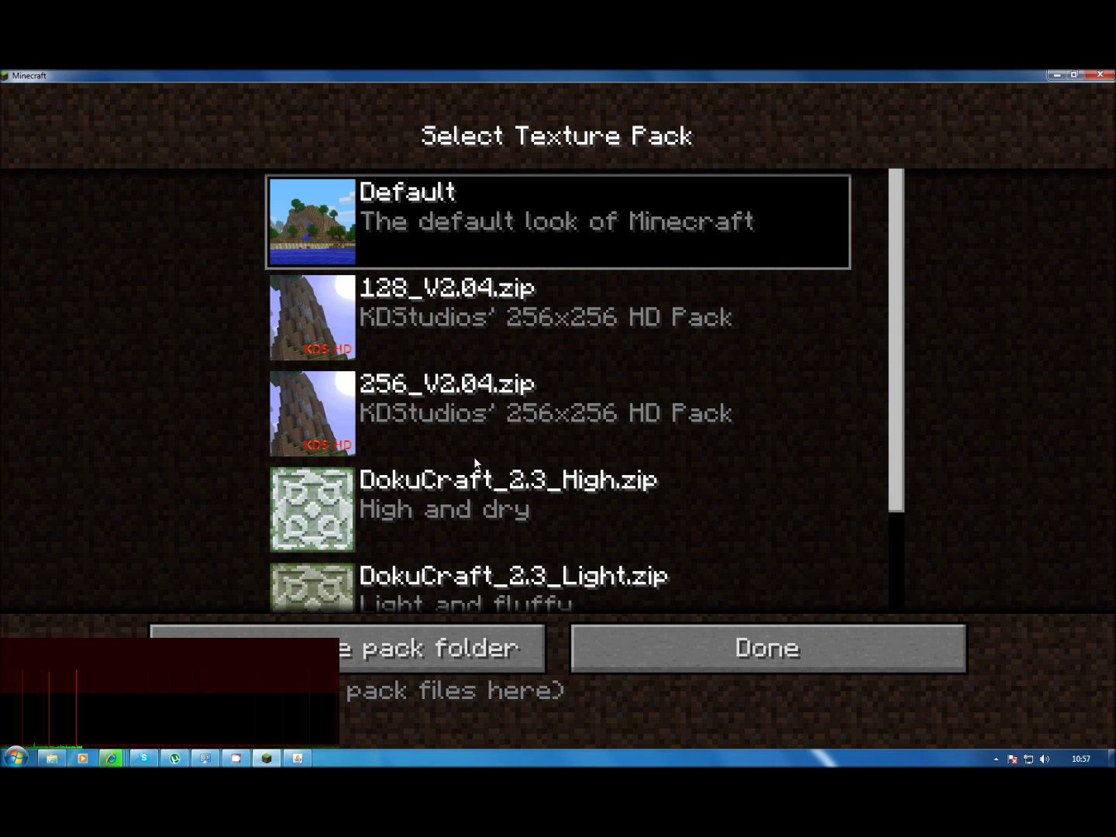
# Apply the 256_V2.04.zip texture pack, then load the New World singleplayer save.
pyautogui.click(475, 459)
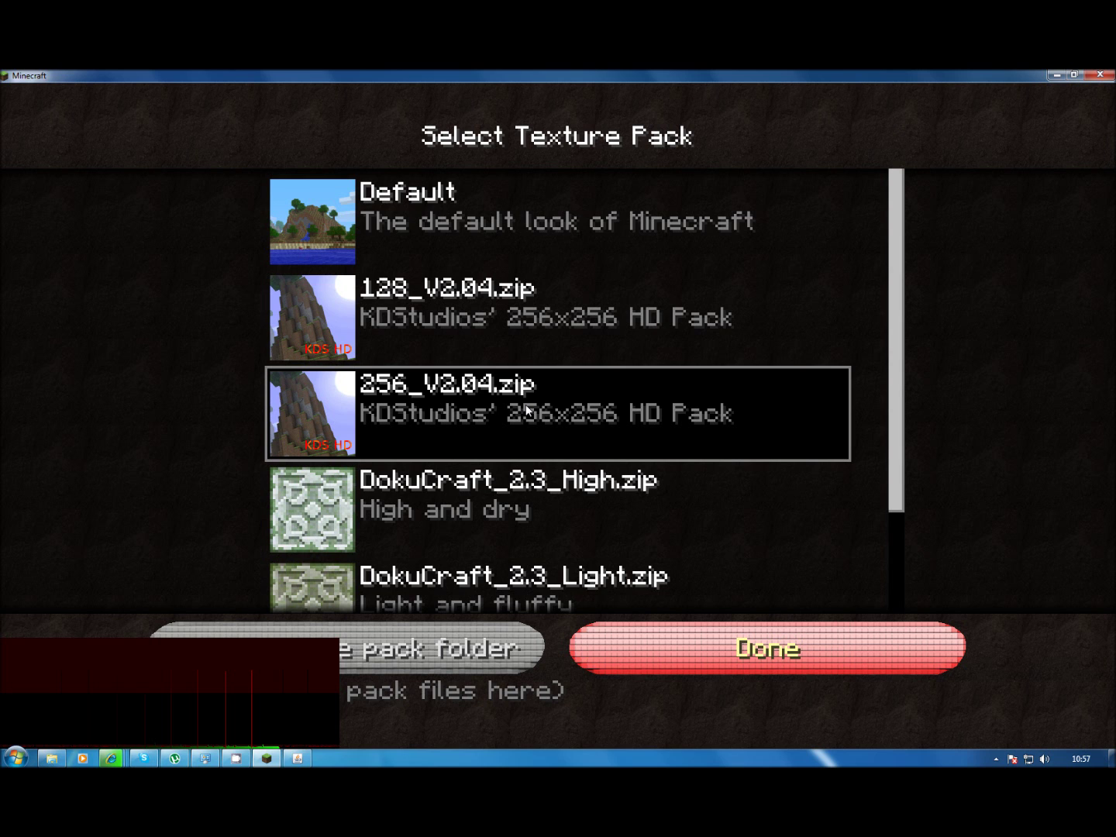
pyautogui.press('Escape')
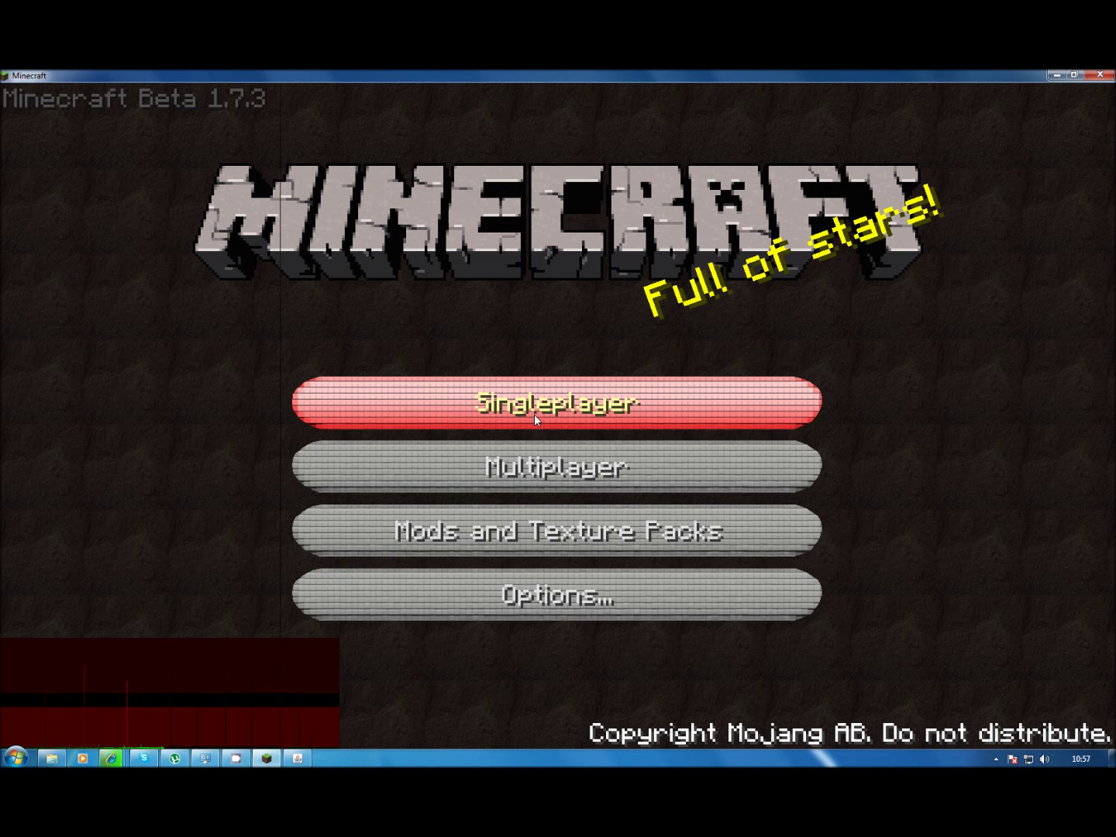
pyautogui.click(534, 411)
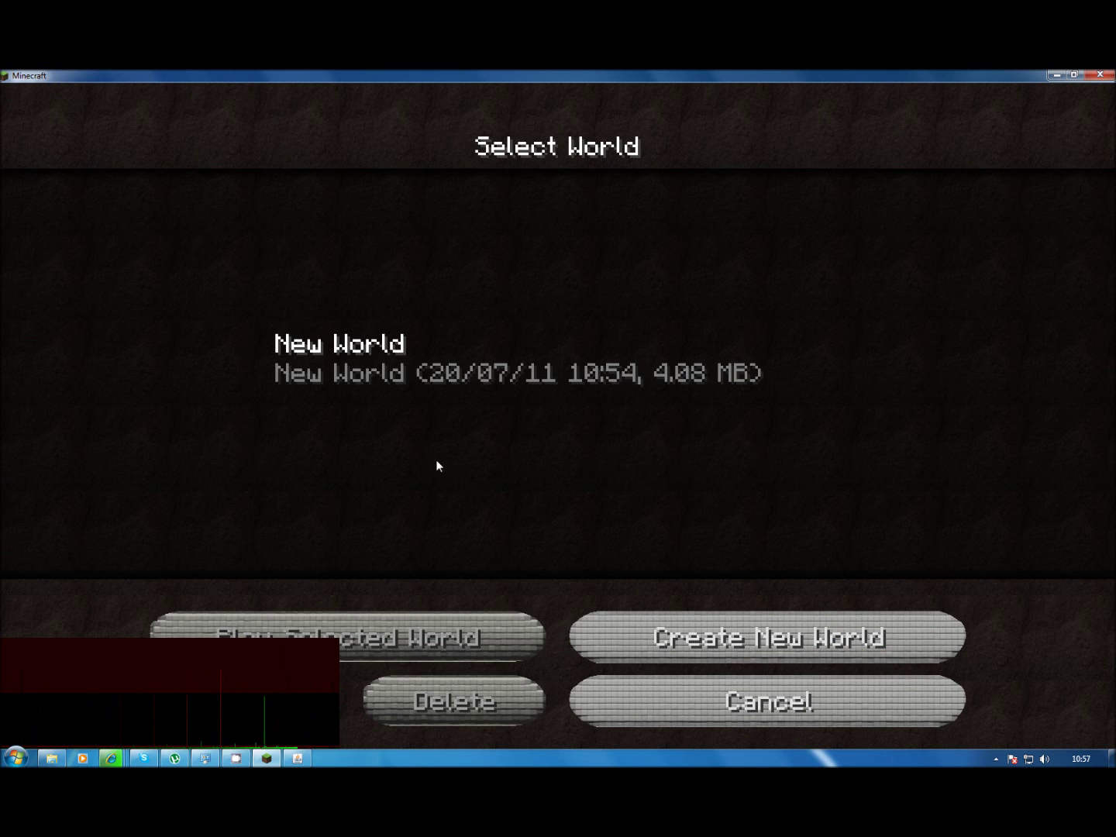
pyautogui.click(353, 352)
pyautogui.click(484, 643)
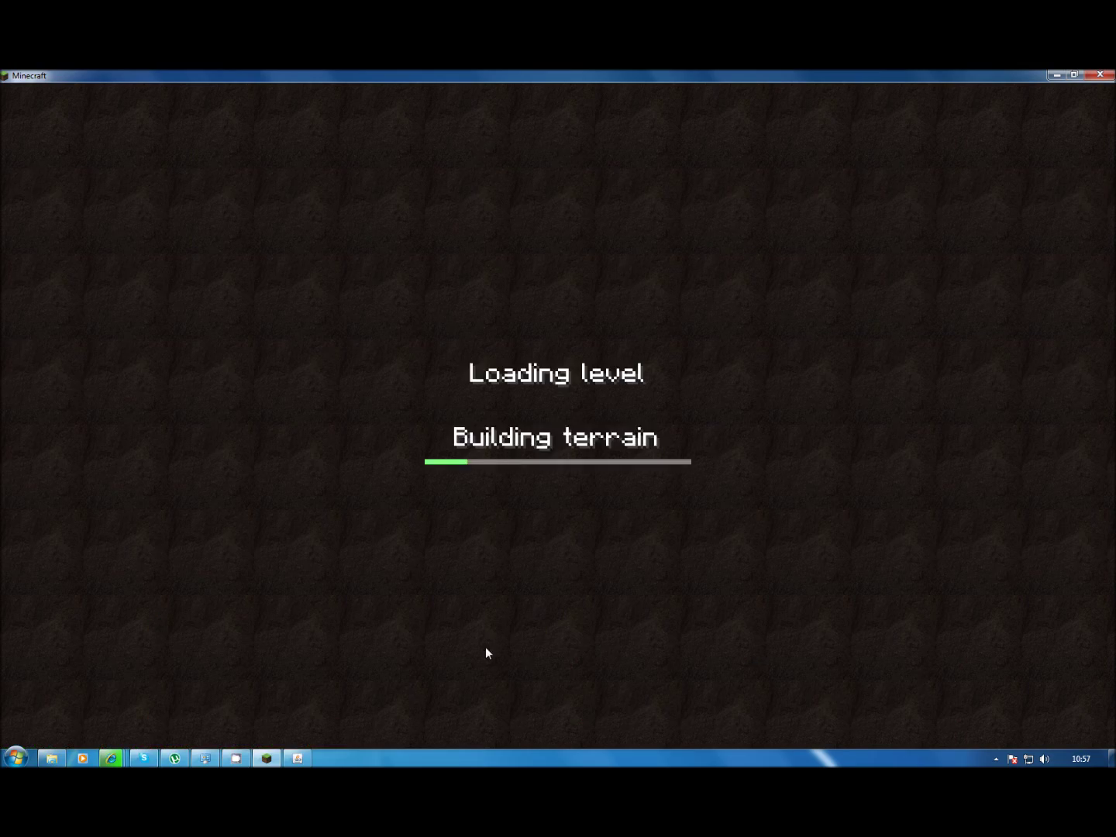